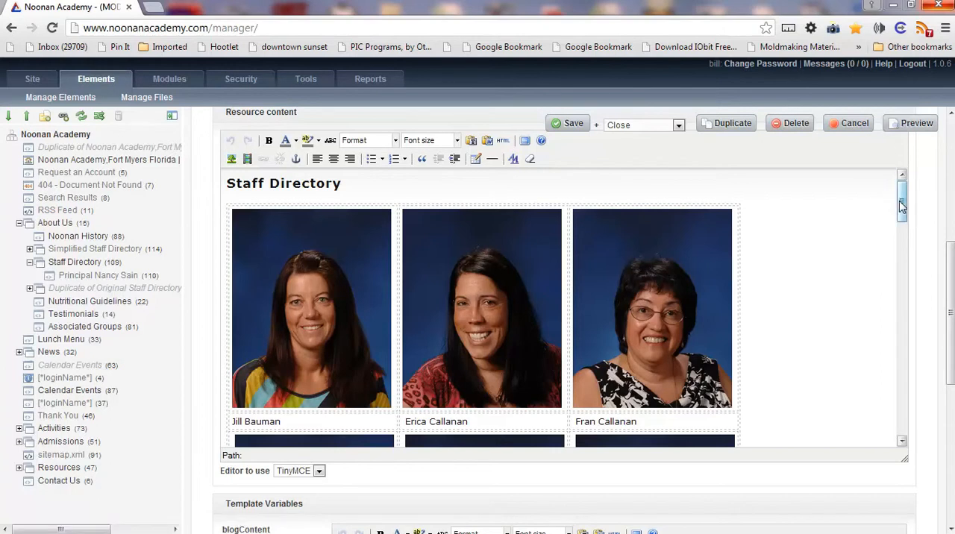
Step: Start inserting an image in the empty third cell of the Staff Directory table's last portrait row and browse the server's images
mouse_move(901, 207)
mouse_down()
mouse_move(901, 250)
mouse_move(902, 203)
mouse_up()
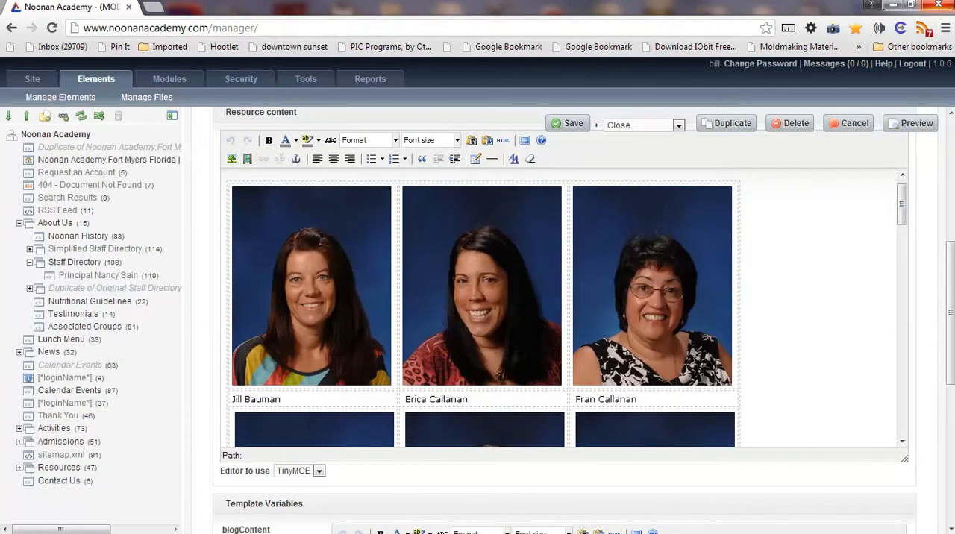
drag(900, 207, 909, 247)
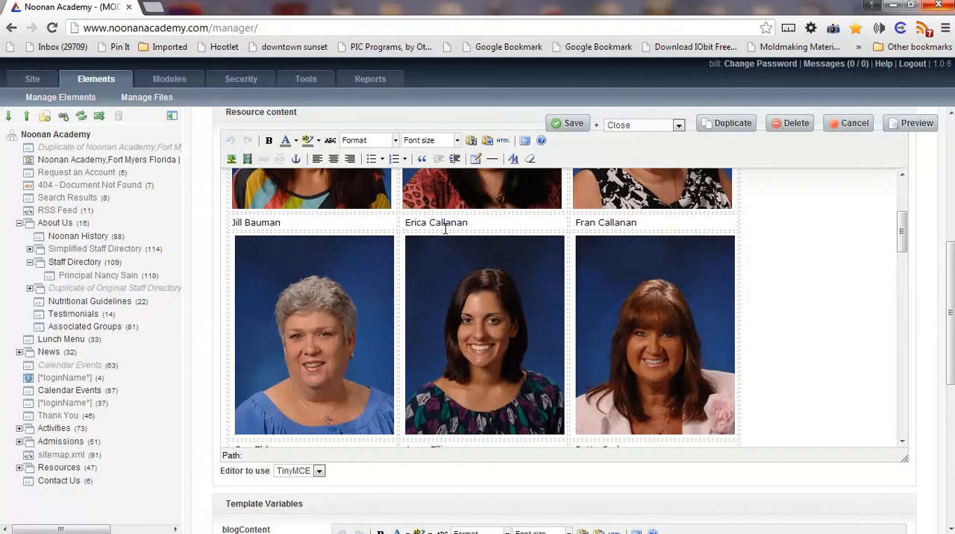
drag(902, 247, 903, 388)
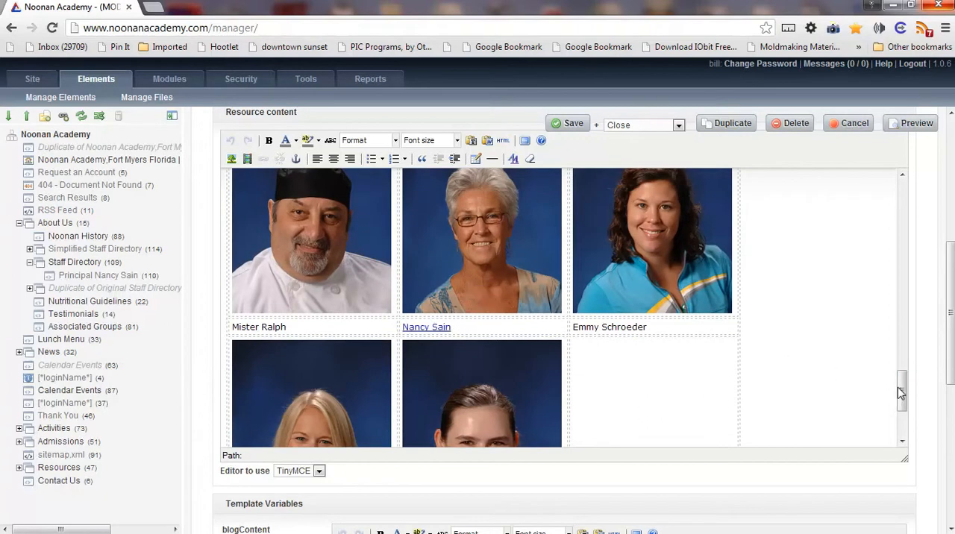
drag(902, 399, 903, 386)
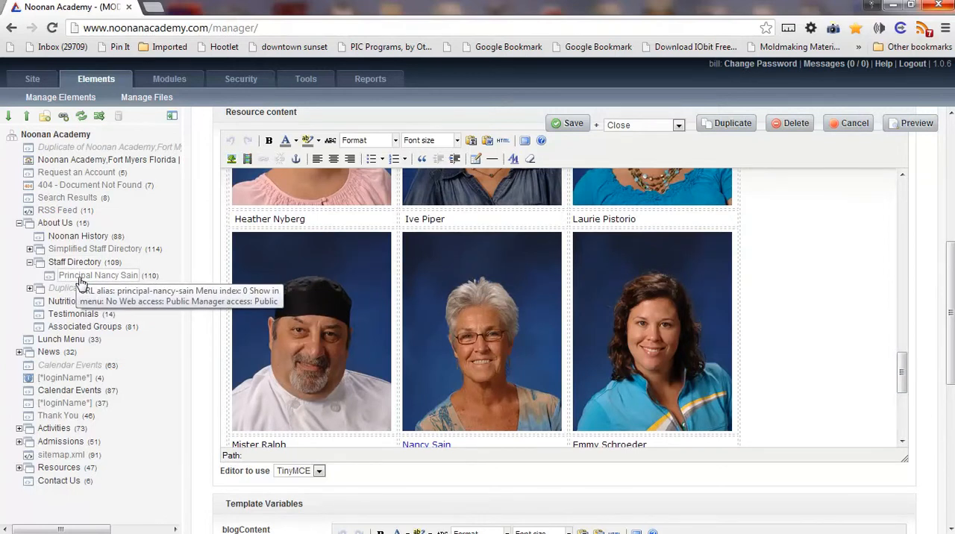
drag(902, 372, 904, 415)
click(626, 362)
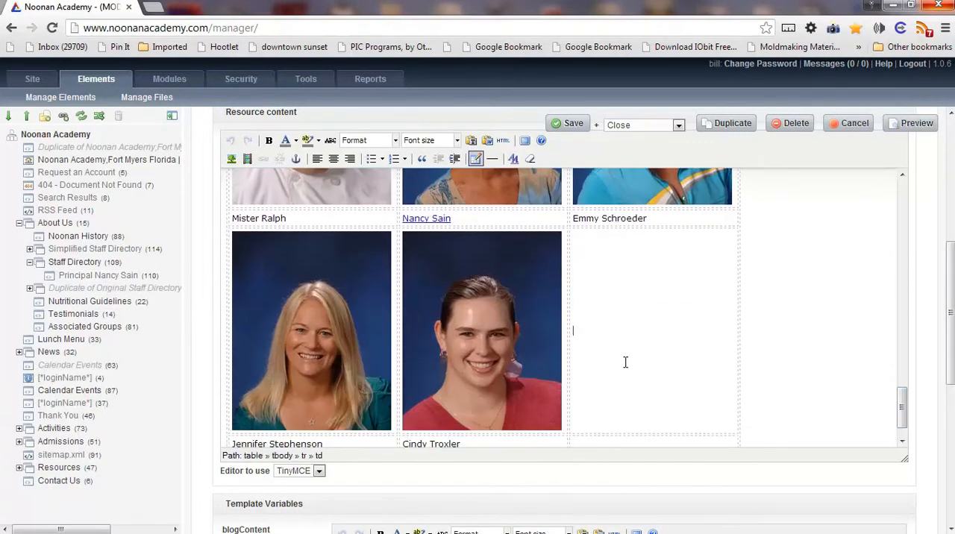
drag(901, 406, 902, 412)
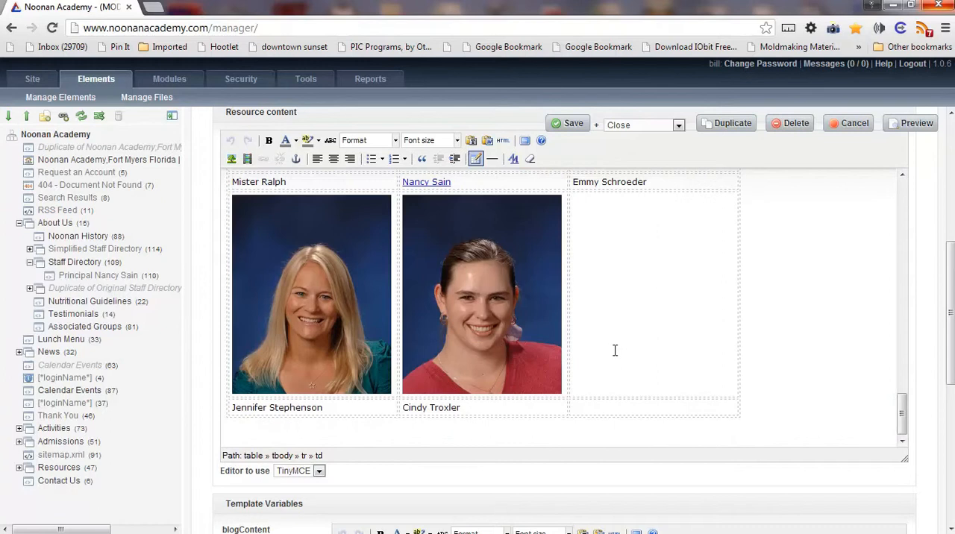
click(232, 158)
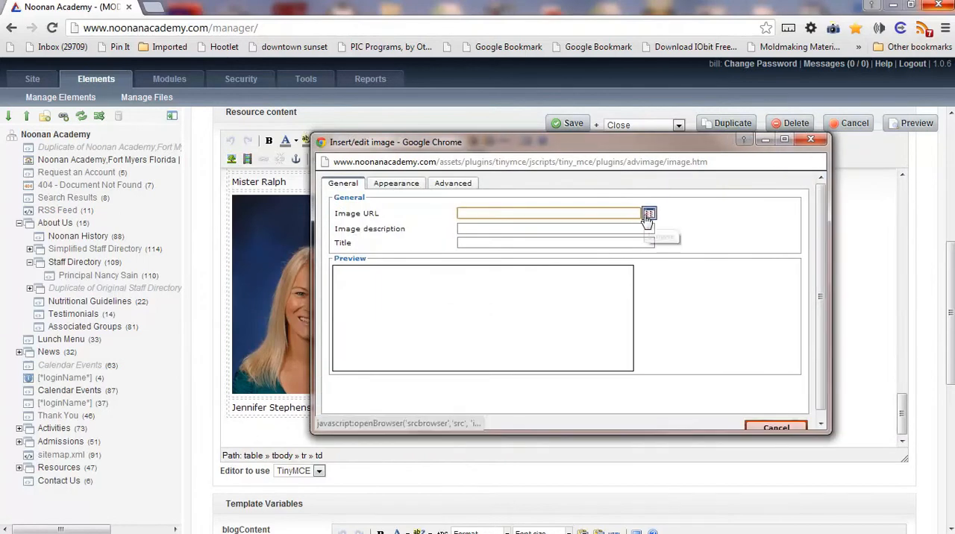
click(649, 214)
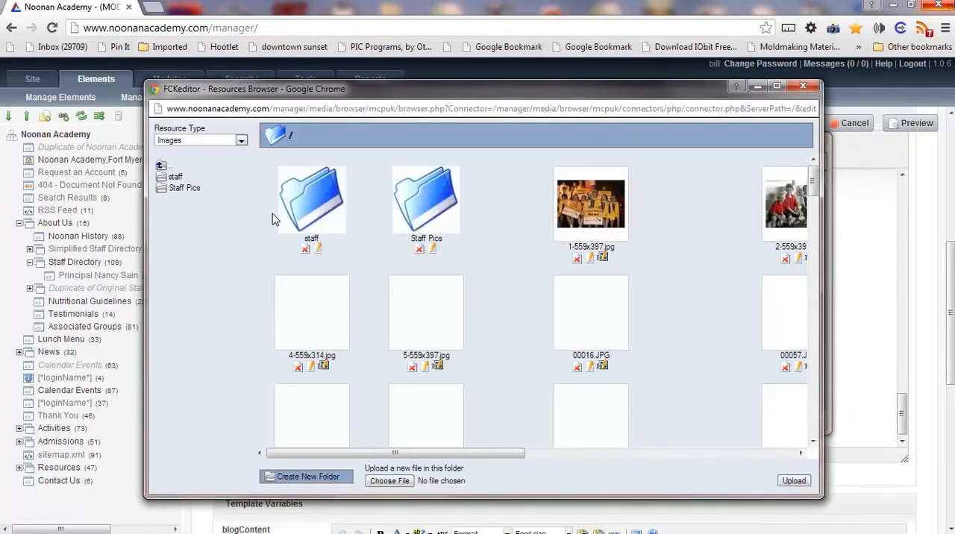
Step: Choose the last 227x284 portrait in the staff image folder as the image source
click(175, 179)
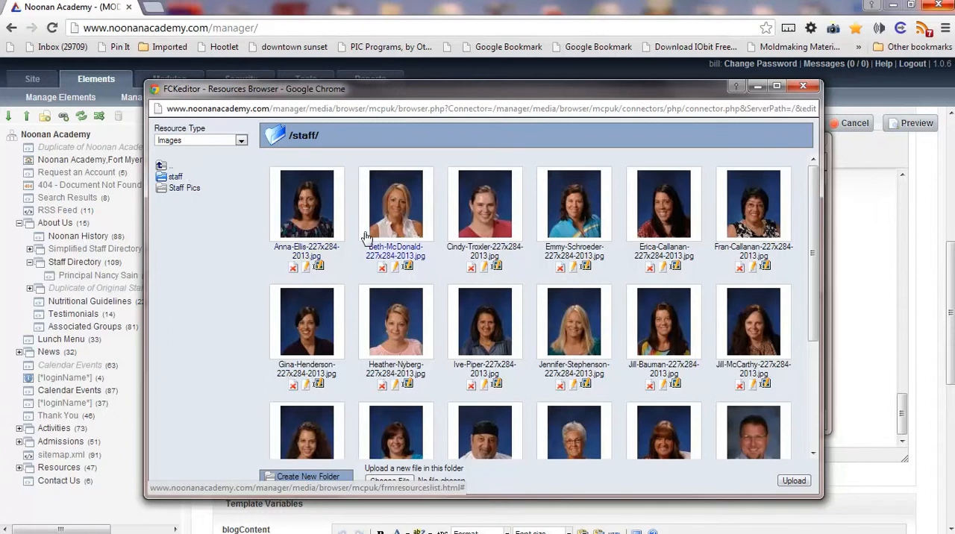
mouse_move(816, 235)
mouse_down()
mouse_move(819, 344)
mouse_move(820, 226)
mouse_up()
drag(579, 94, 597, 78)
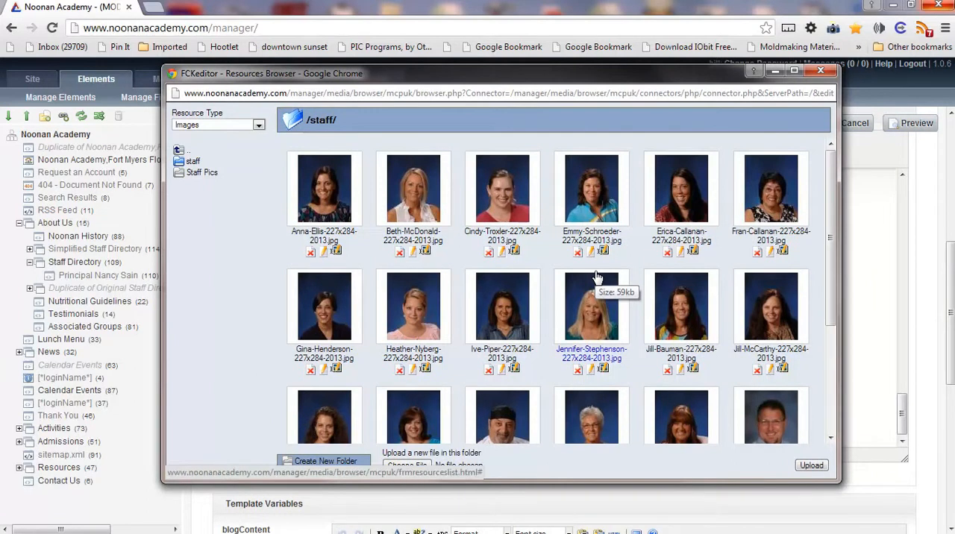
scroll(597, 278, down, 3)
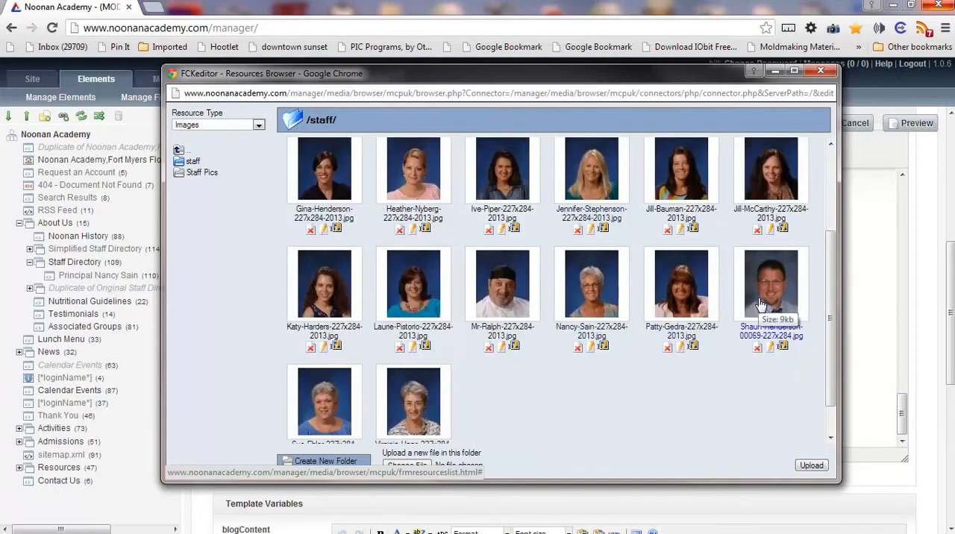
scroll(674, 396, down, 1)
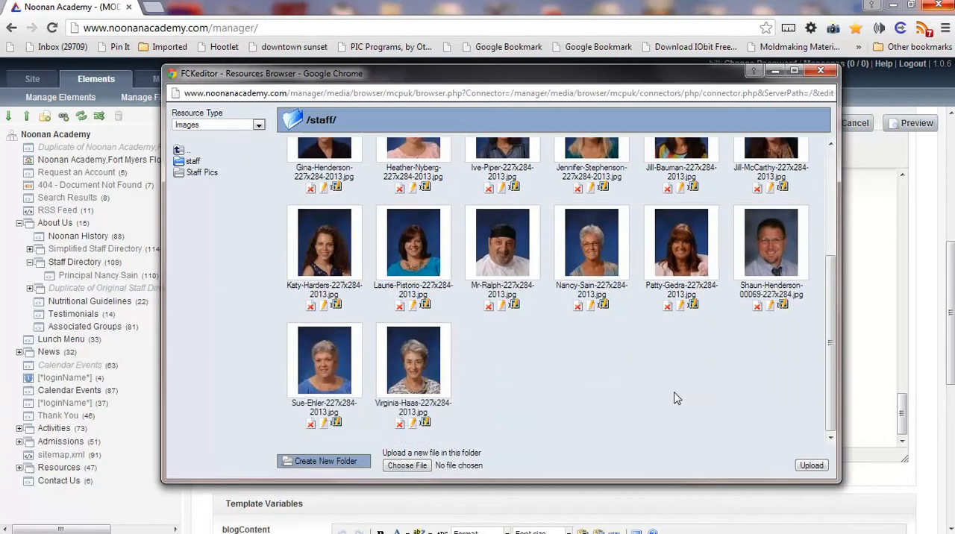
click(409, 466)
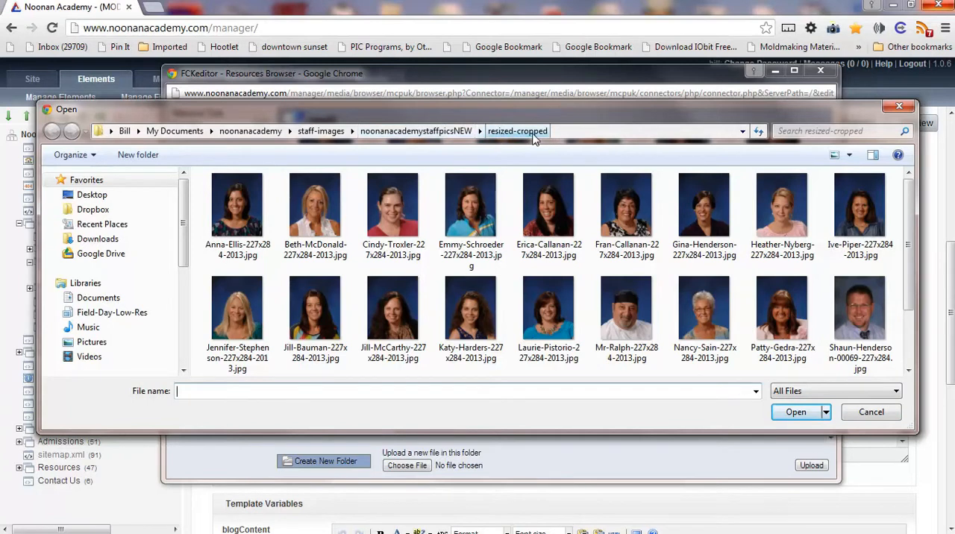
click(879, 416)
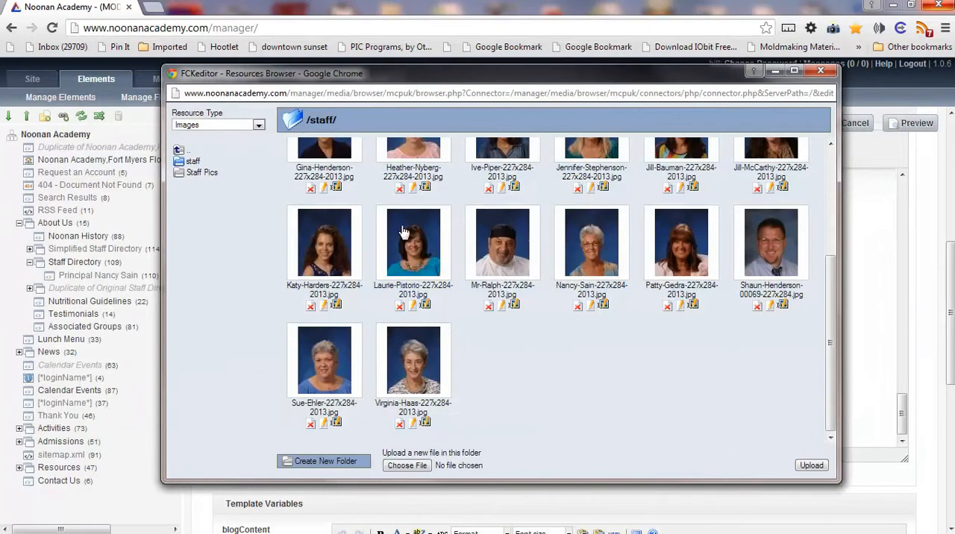
click(423, 373)
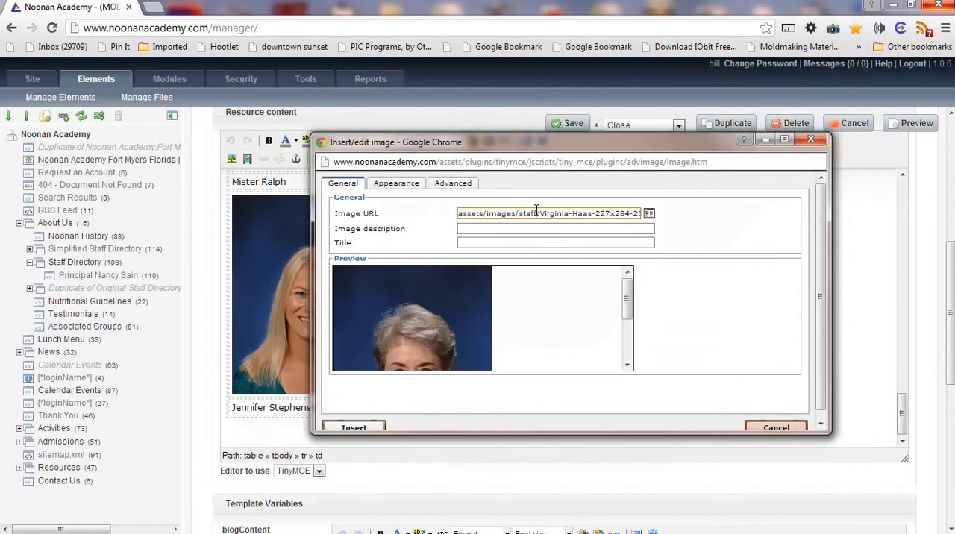
Step: Set the image description and title to the staff member's full name, without the hyphen, and insert the portrait
drag(541, 215, 595, 217)
key(ctrl+c)
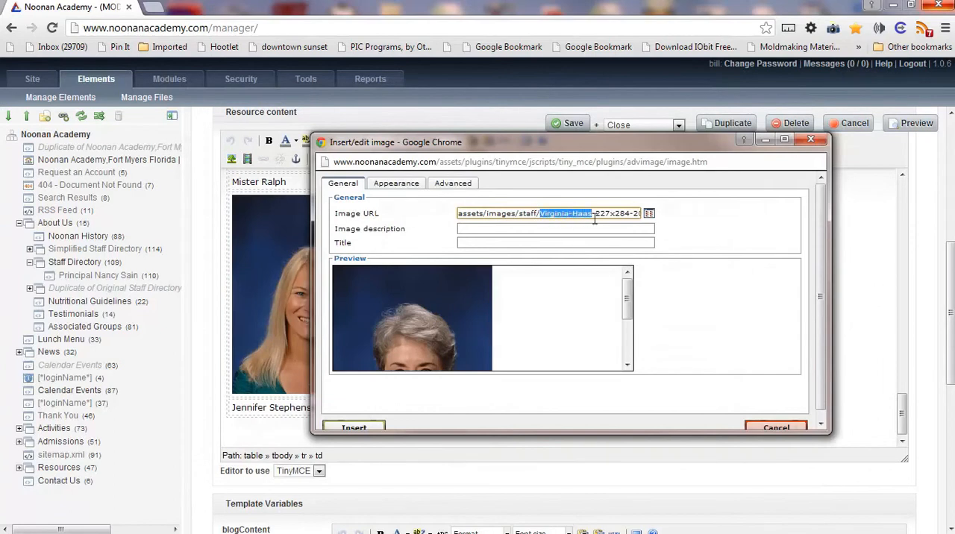
click(505, 225)
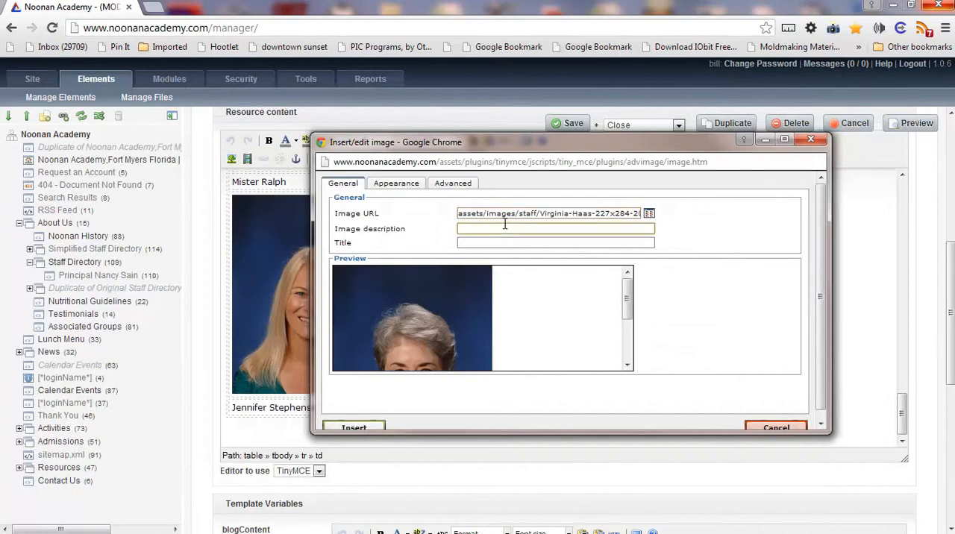
key(ctrl+v)
click(491, 229)
key(BackSpace)
drag(479, 226, 450, 226)
key(ctrl+c)
click(470, 241)
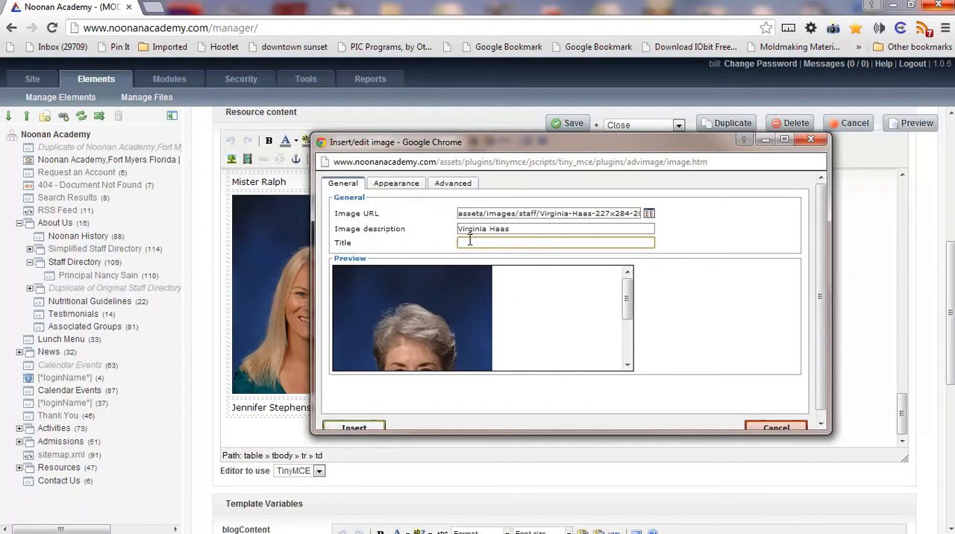
key(ctrl+v)
click(355, 428)
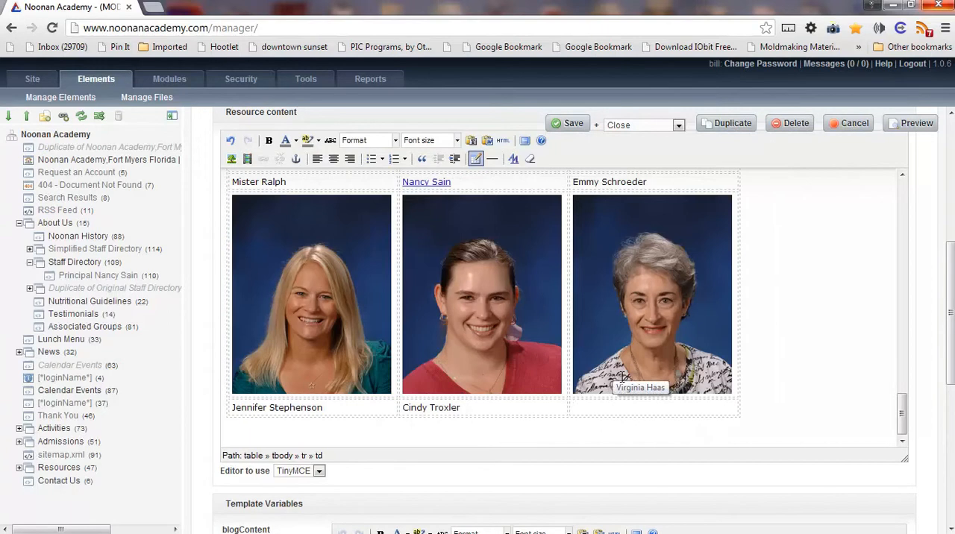
Step: Caption the new portrait with the staff member's full name in the cell below and save the page with Continue editing
key(ctrl+v)
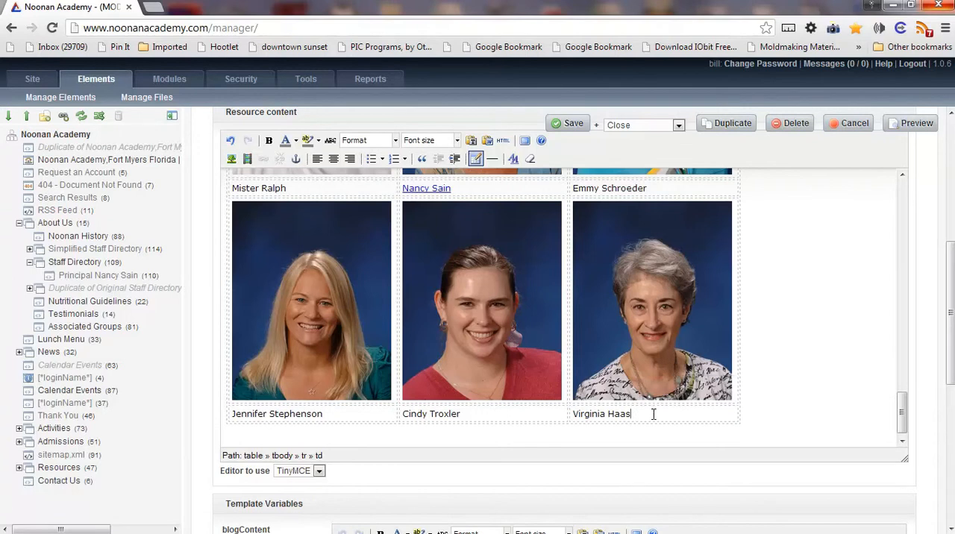
scroll(654, 415, down, 1)
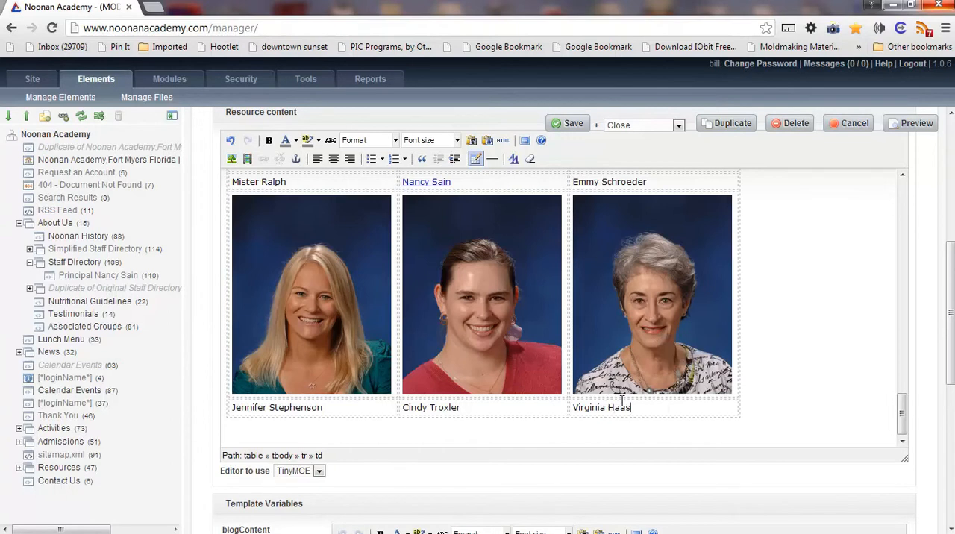
click(633, 125)
click(627, 160)
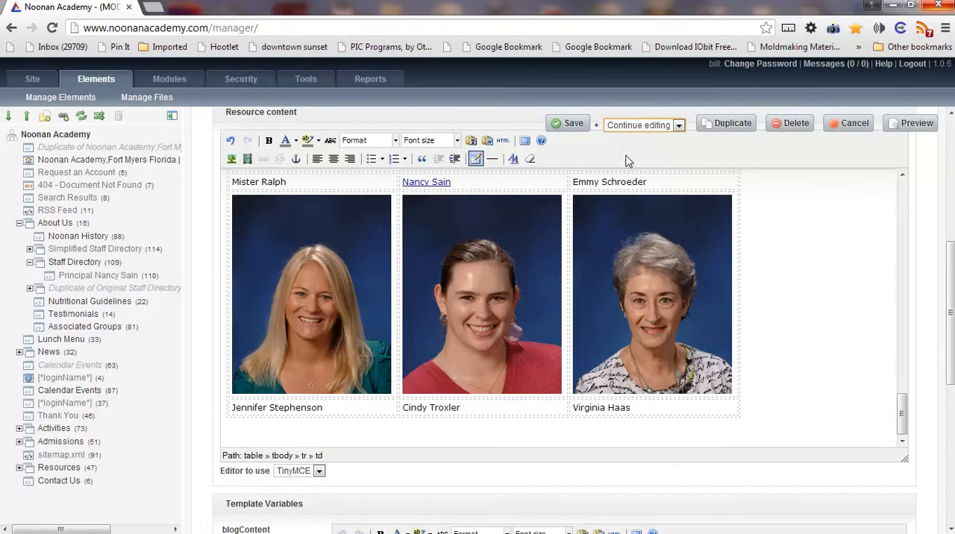
click(571, 126)
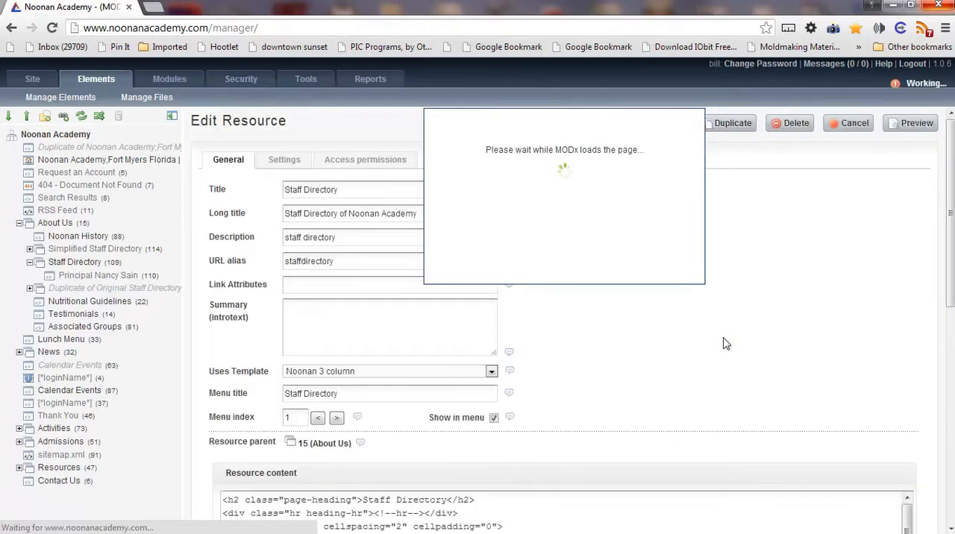
Step: Preview the published Staff Directory page and check the new portrait and caption in its last row
click(906, 132)
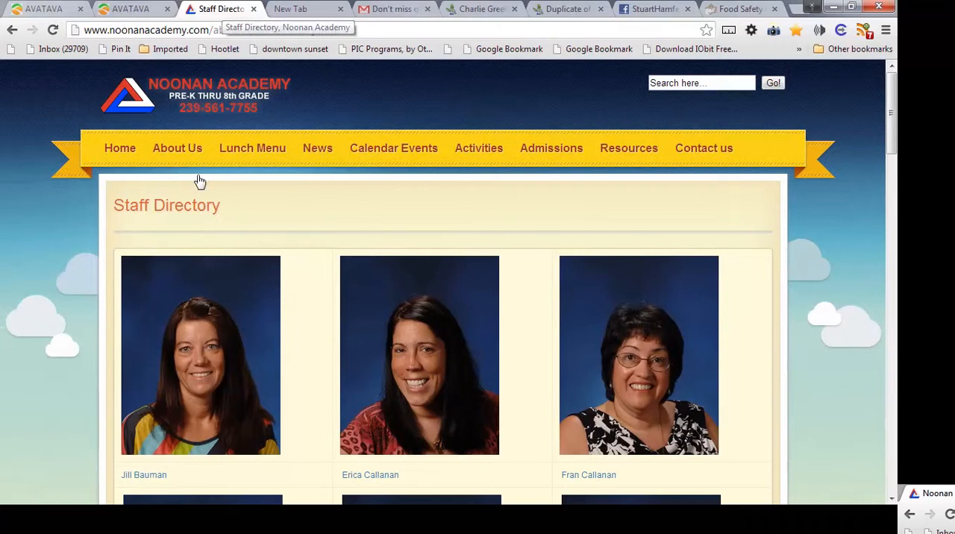
scroll(360, 222, down, 14)
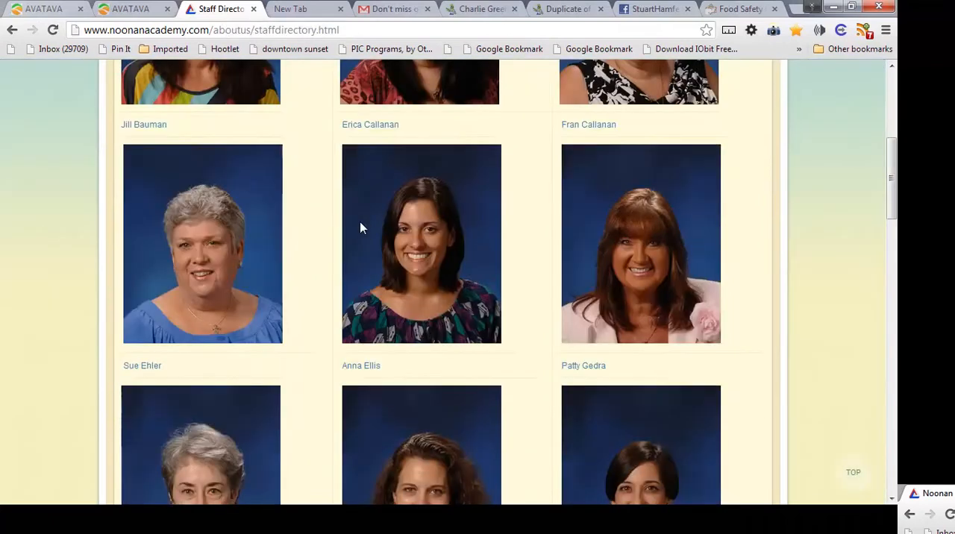
scroll(359, 222, down, 5)
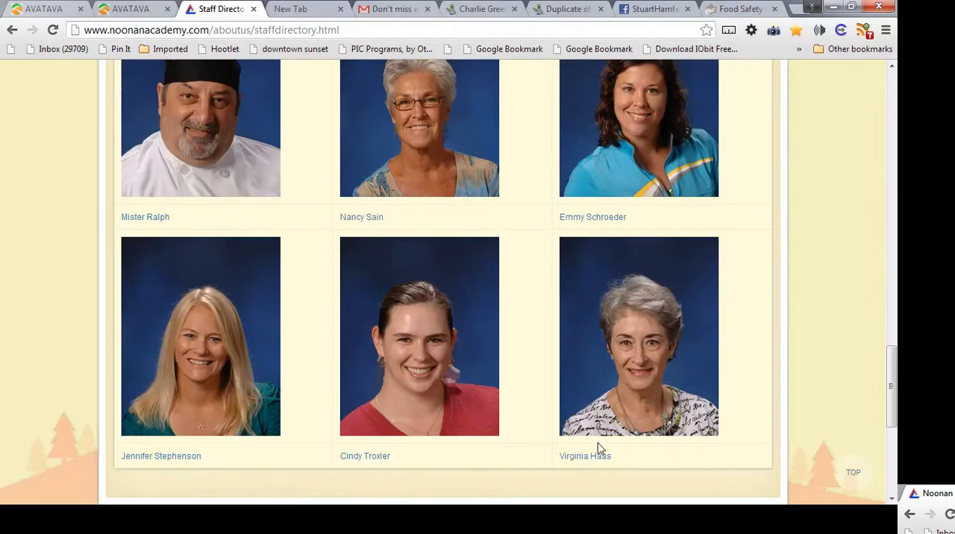
Step: View the principal's profile page linked from the directory and return to the previous page
click(382, 175)
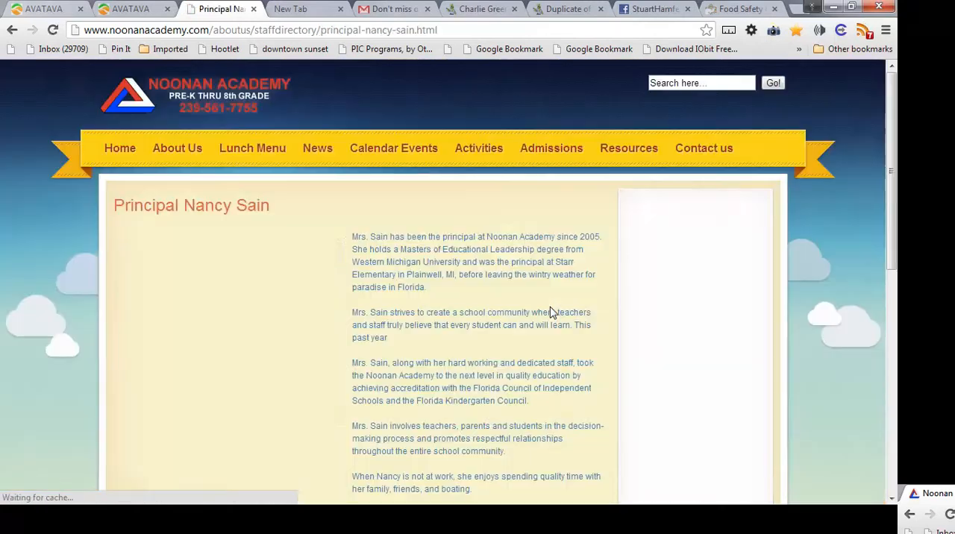
scroll(550, 306, down, 4)
scroll(550, 307, up, 4)
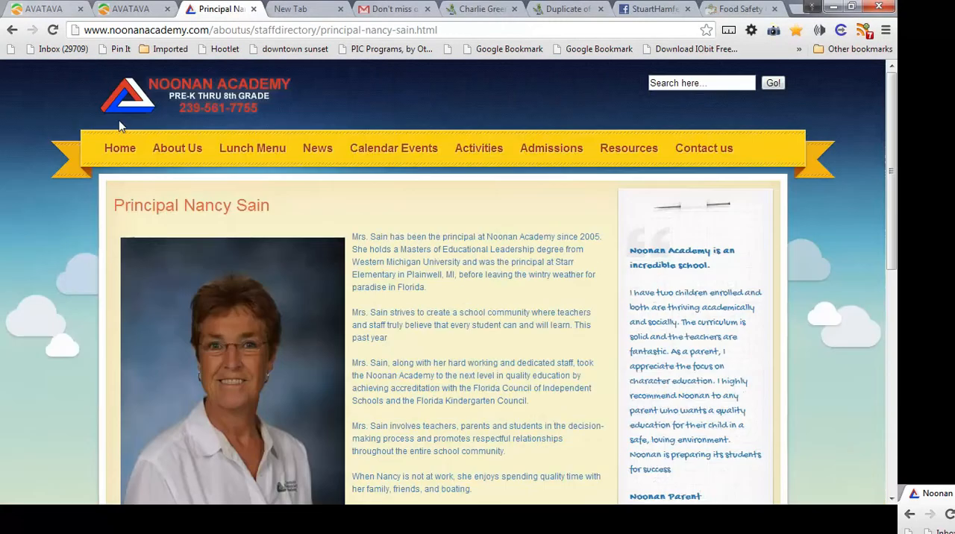
click(12, 30)
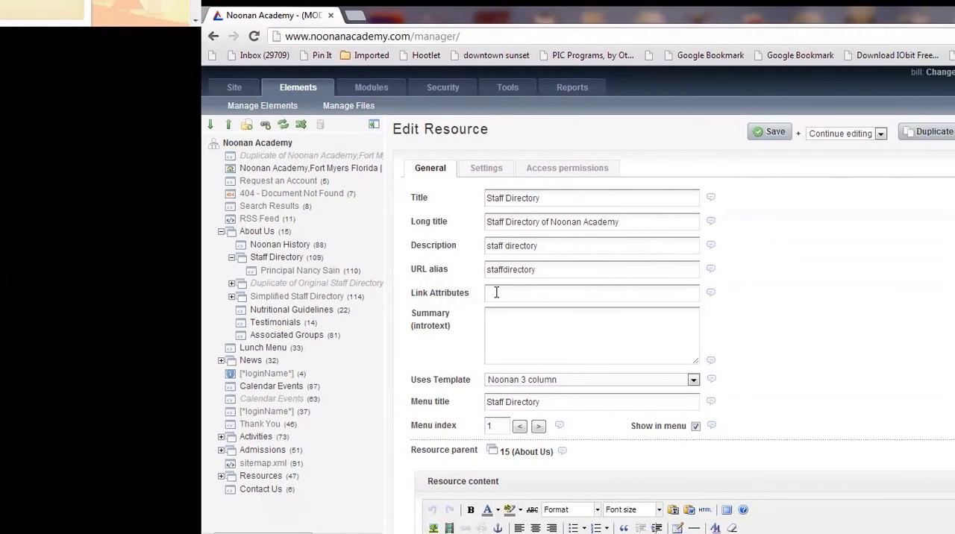
Step: Insert two empty rows below the last caption row of the Staff Directory table
click(493, 292)
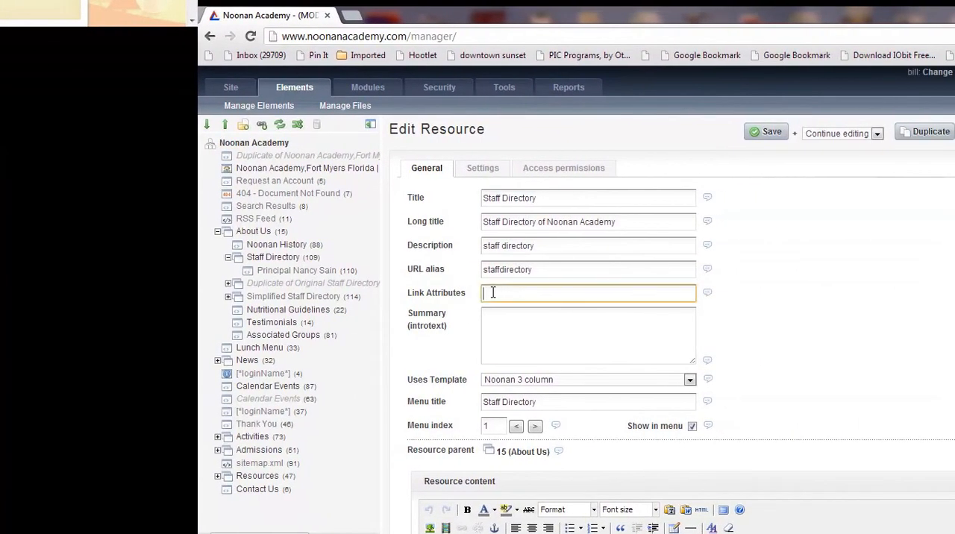
scroll(685, 295, down, 2)
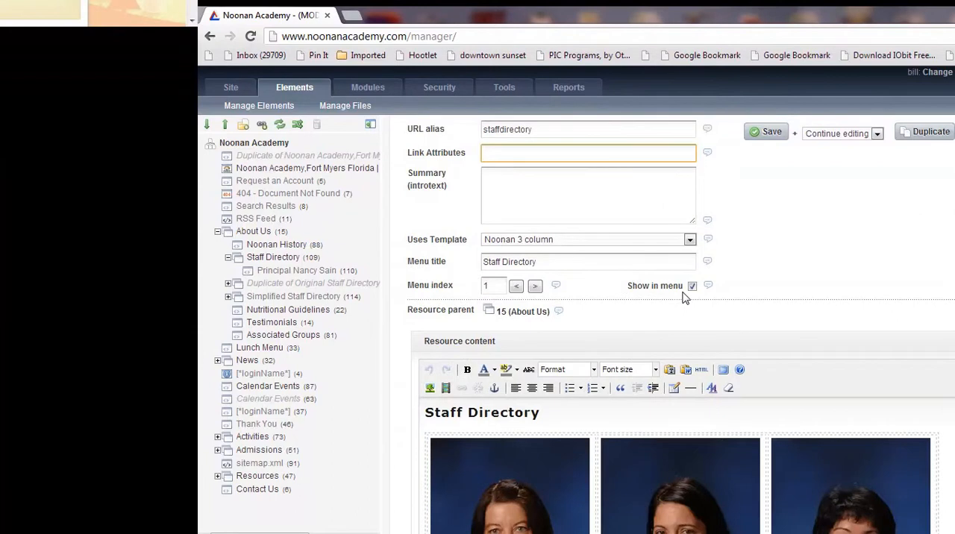
scroll(684, 295, down, 5)
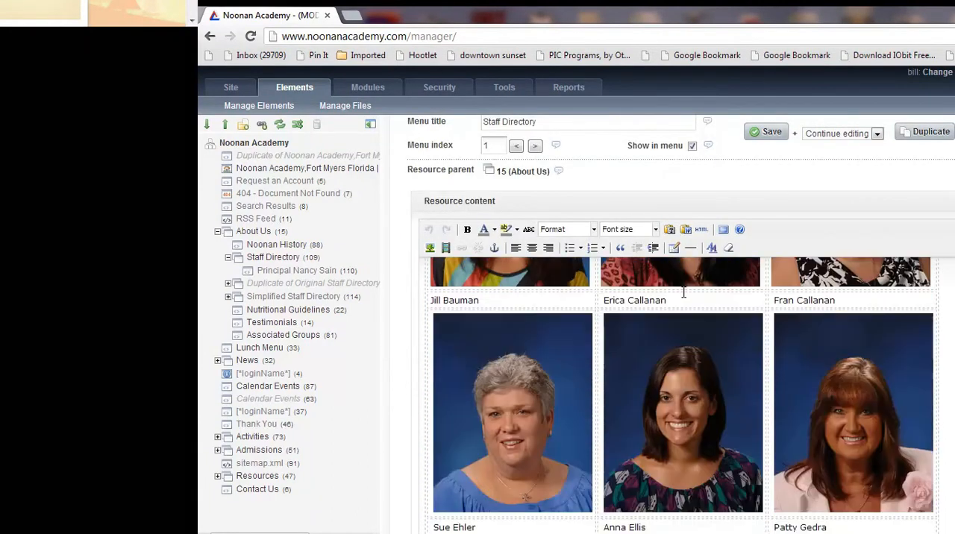
scroll(684, 293, down, 10)
scroll(683, 291, down, 4)
scroll(684, 292, down, 3)
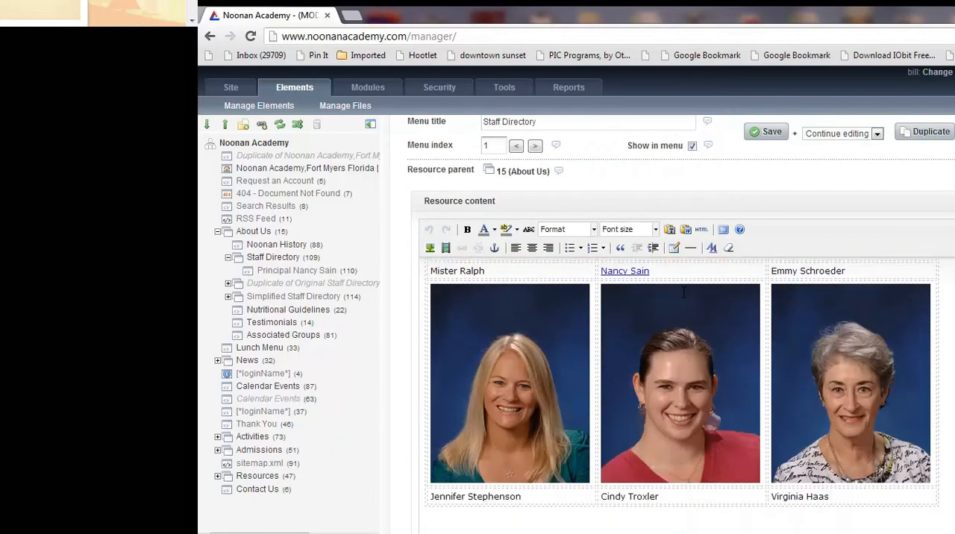
scroll(683, 293, down, 2)
click(877, 431)
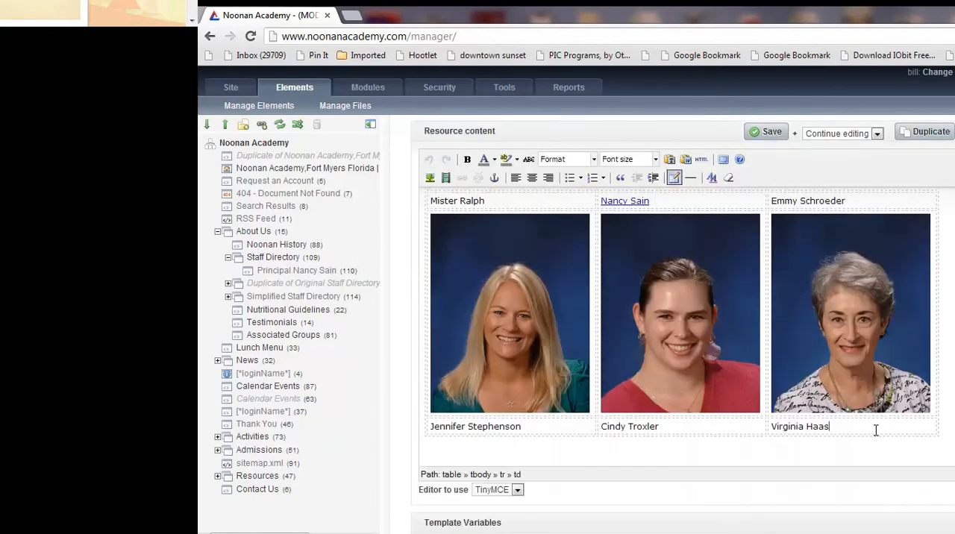
right_click(834, 425)
mouse_move(861, 481)
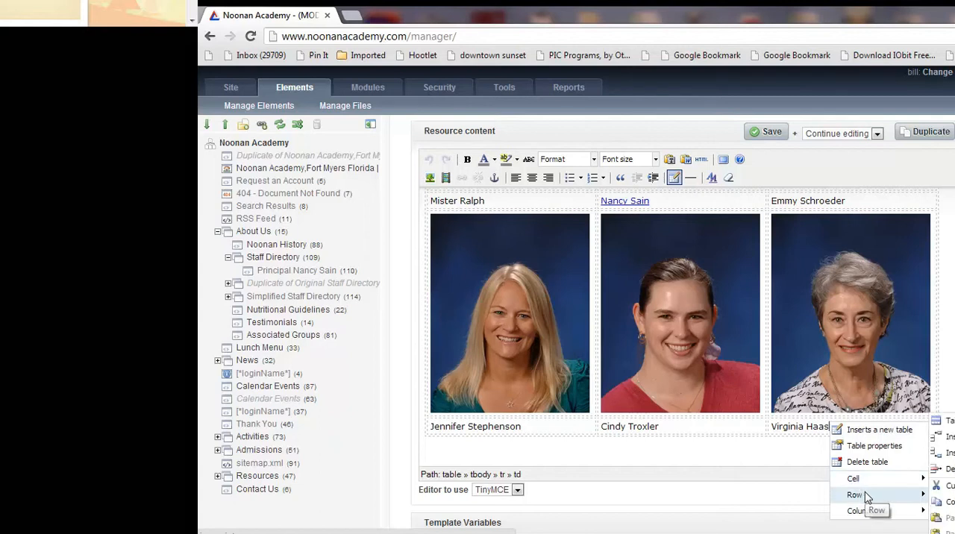
click(947, 453)
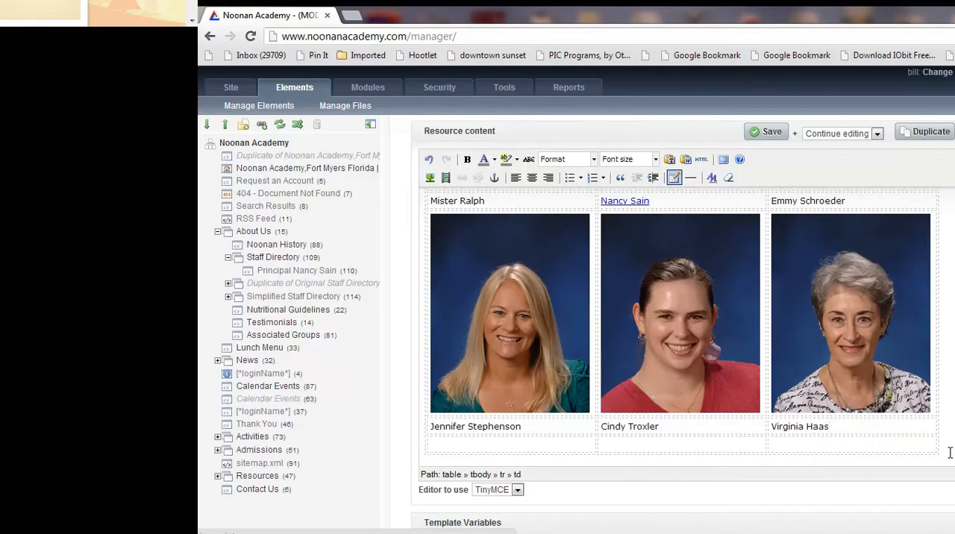
right_click(560, 444)
mouse_move(609, 515)
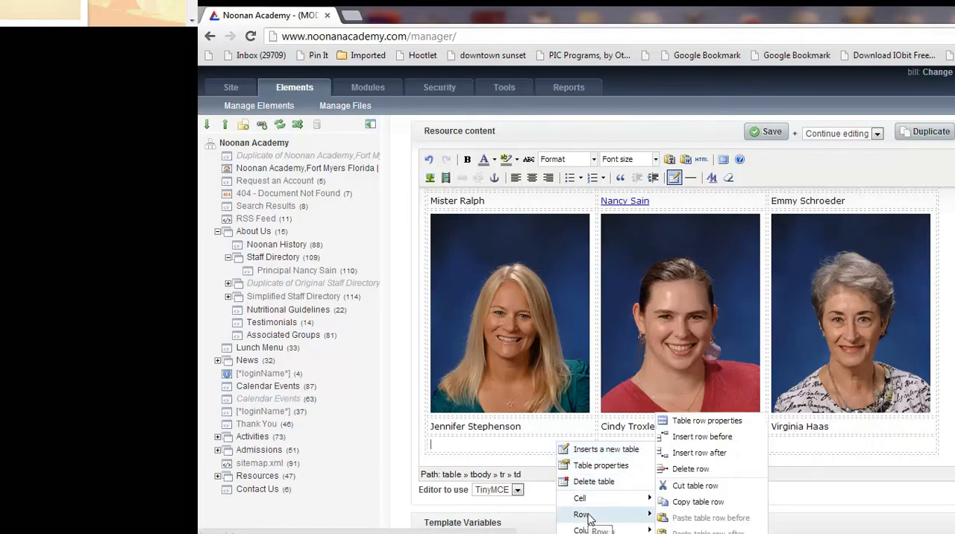
click(702, 453)
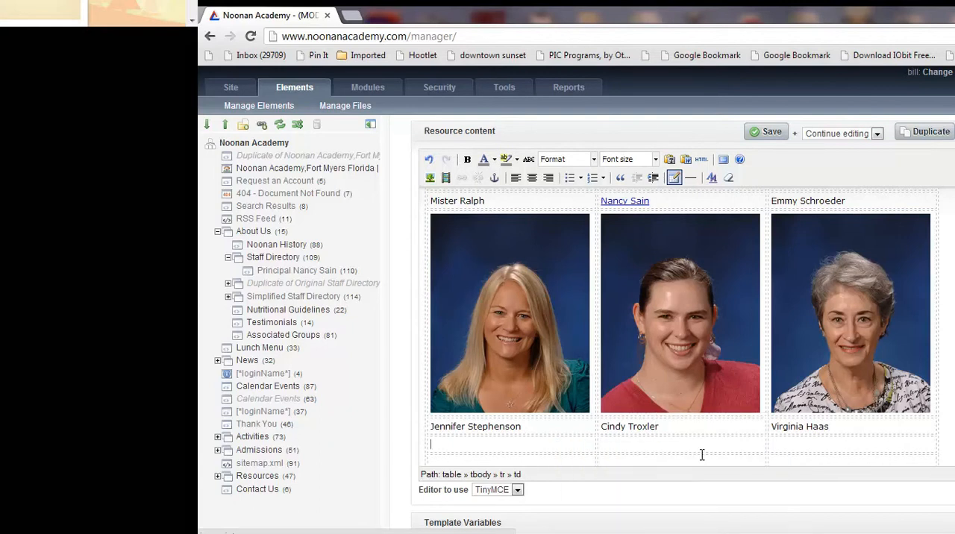
Step: Move the third portrait of the last portrait row into the first cell of the new row below the captions
scroll(697, 456, down, 1)
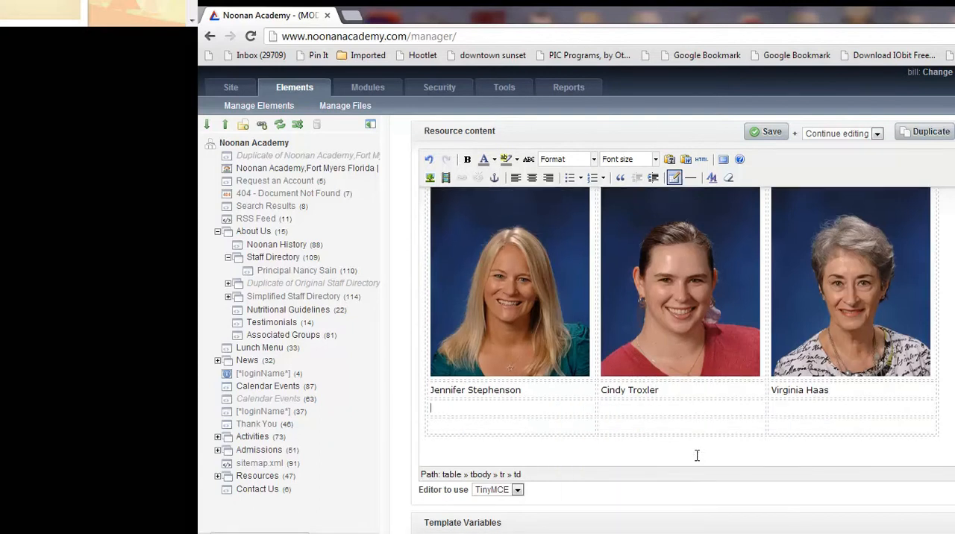
click(836, 287)
drag(836, 286, 484, 409)
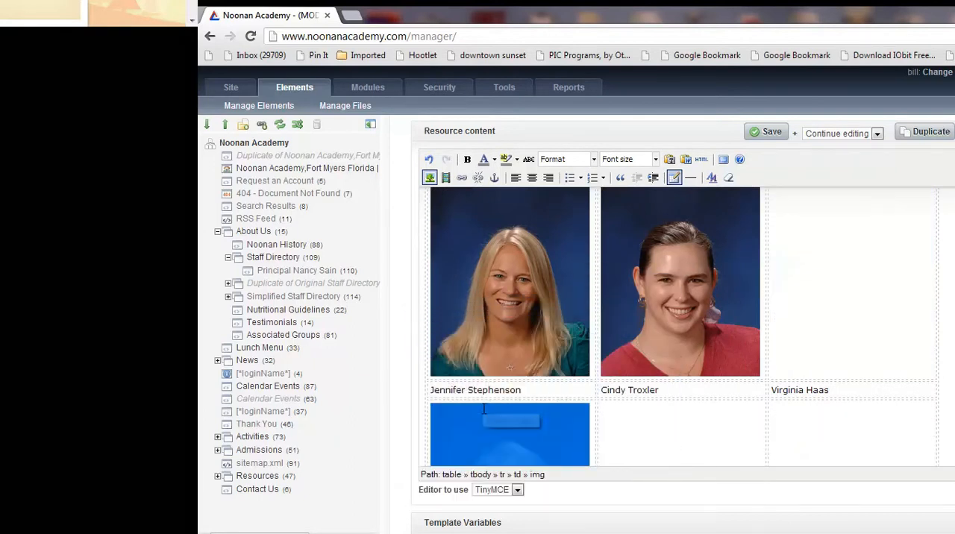
scroll(557, 429, down, 3)
scroll(559, 429, up, 2)
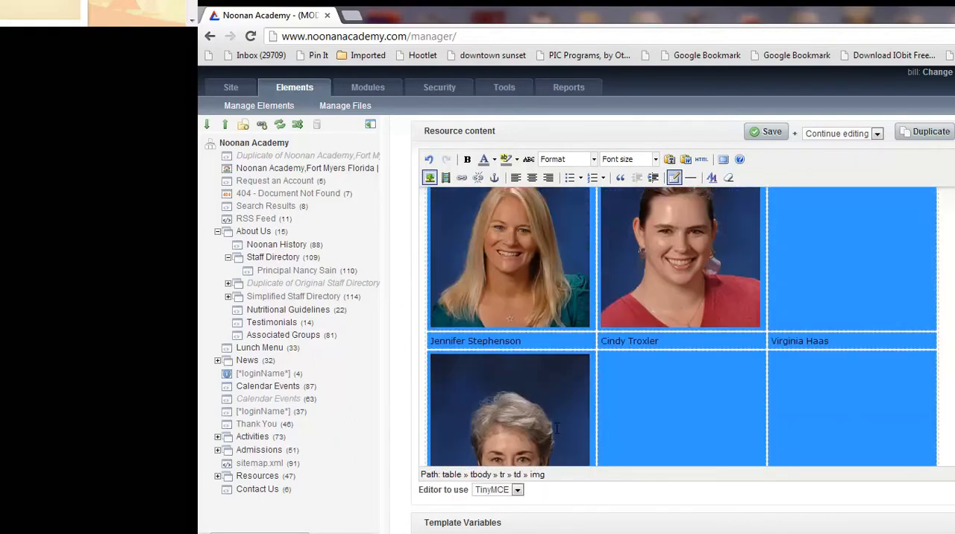
click(649, 412)
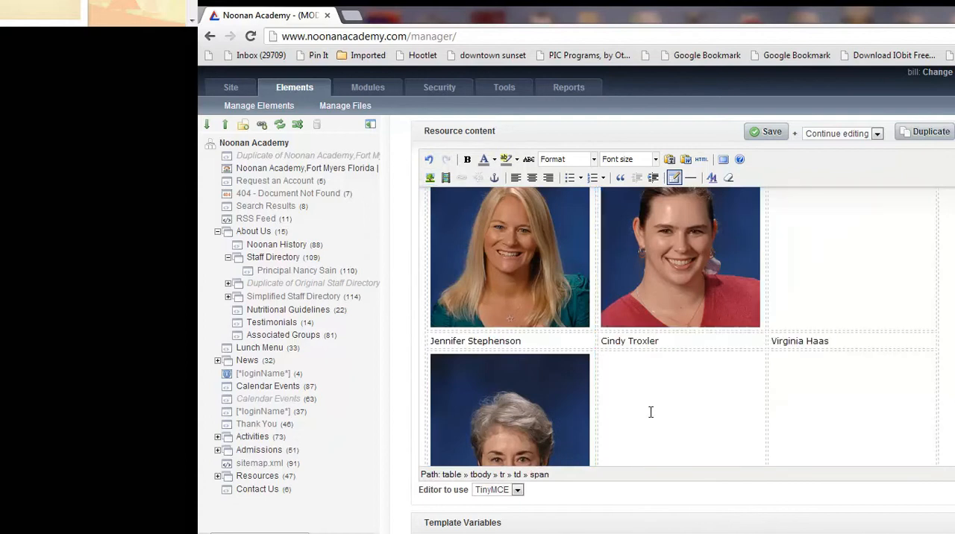
Step: Paste the staff member's full name as the caption in the cell below the moved portrait
scroll(686, 394, down, 2)
click(499, 424)
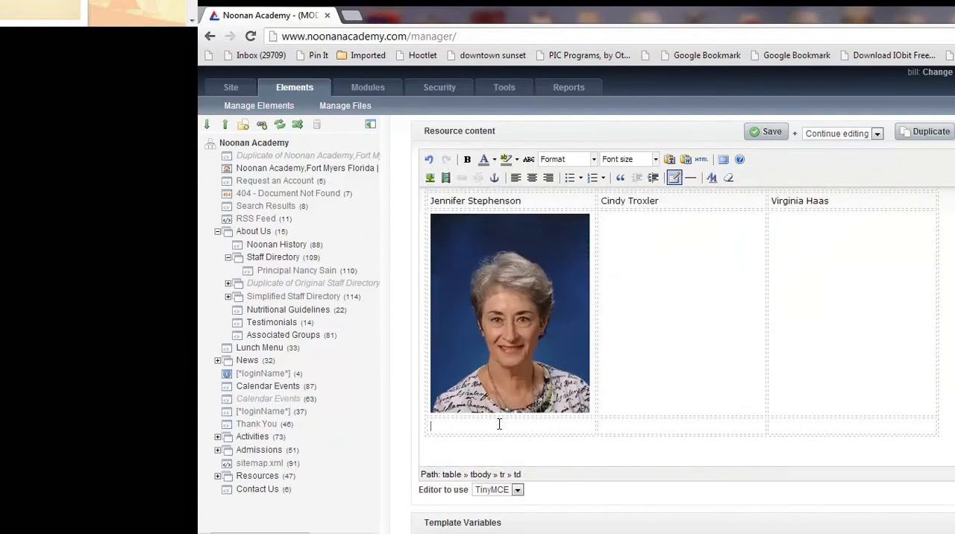
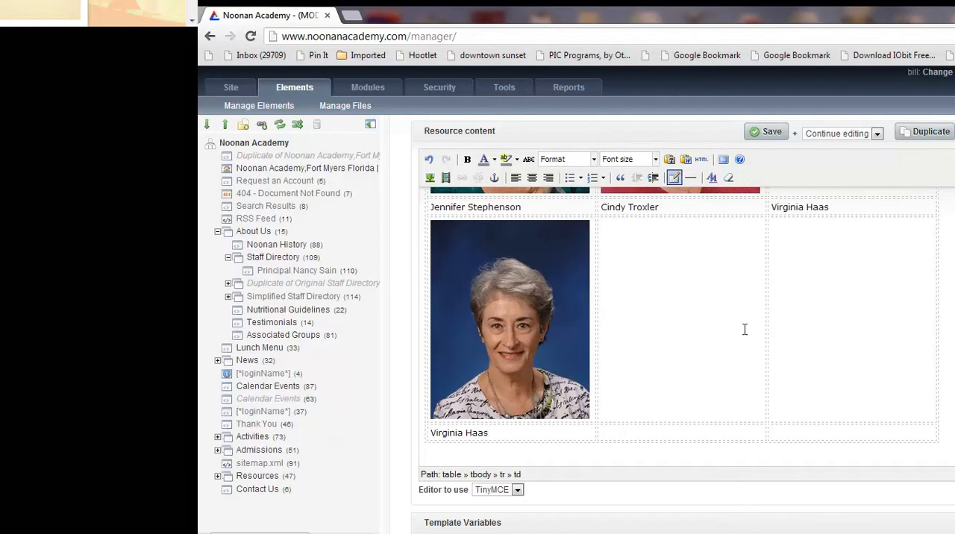
Step: Move the first portrait of the row above into the middle cell of the new portrait row
drag(835, 208, 785, 216)
scroll(771, 331, up, 3)
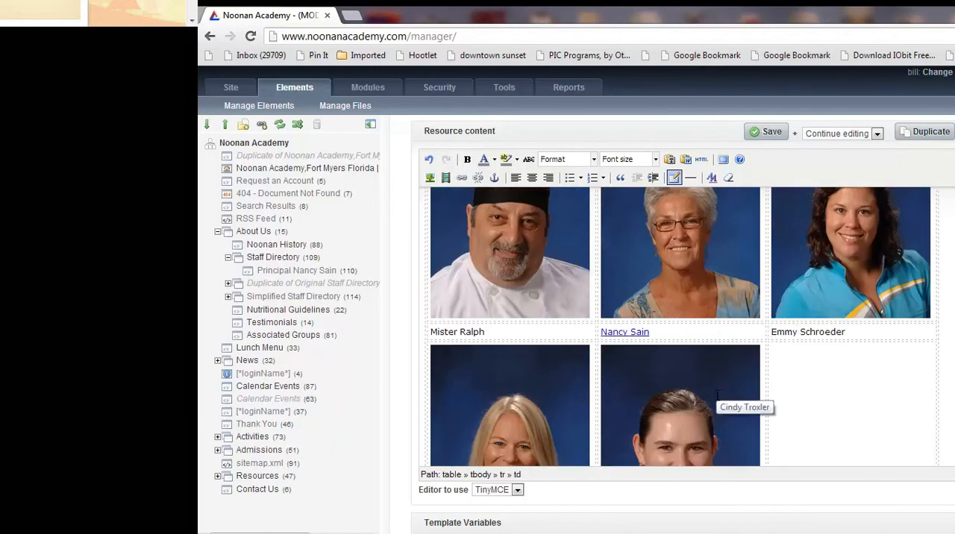
scroll(718, 350, down, 2)
scroll(718, 395, down, 2)
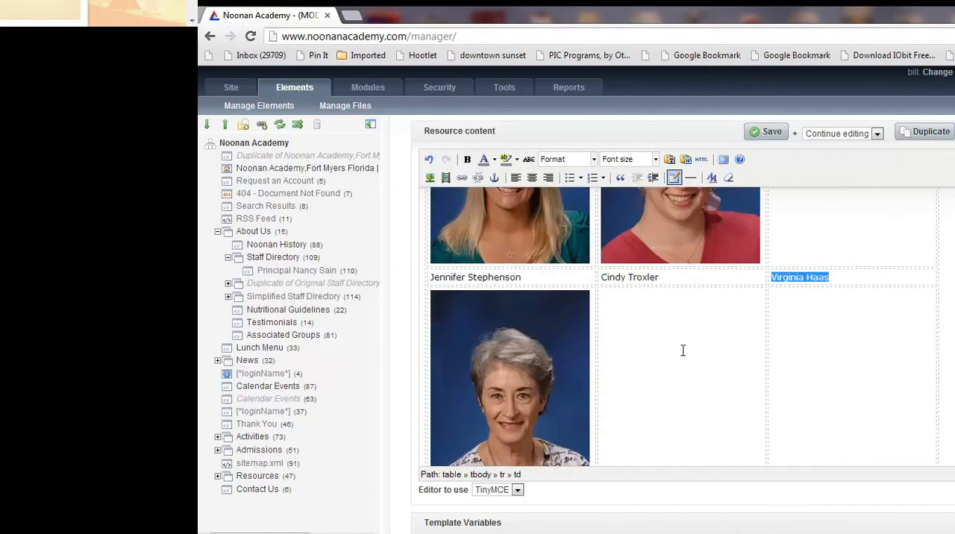
drag(490, 221, 669, 395)
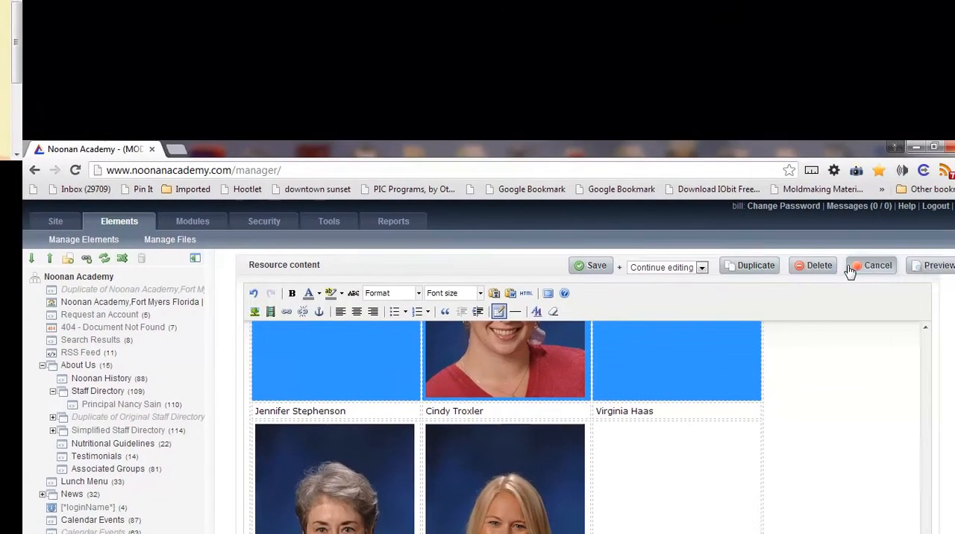
Step: Discard the unsaved table changes and reopen the Staff Directory page for editing
click(951, 221)
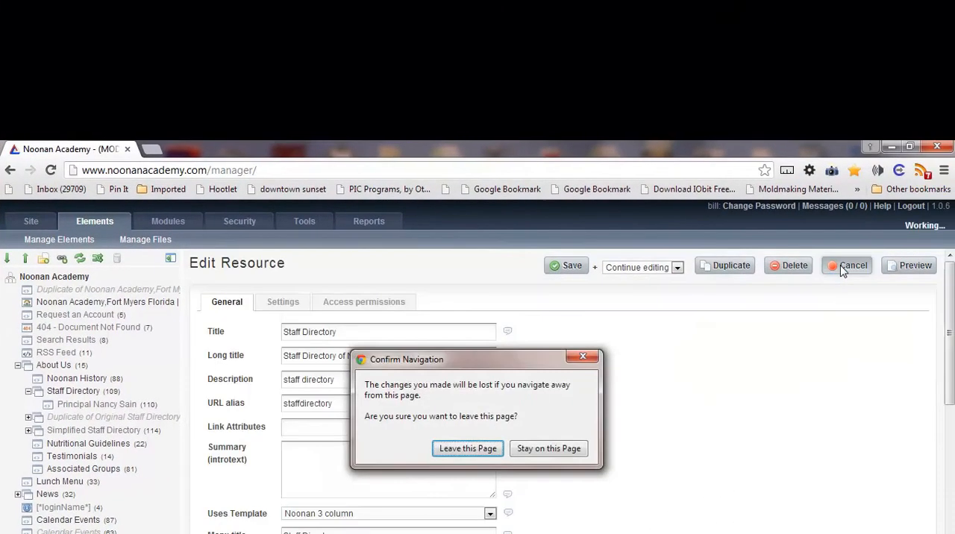
click(457, 449)
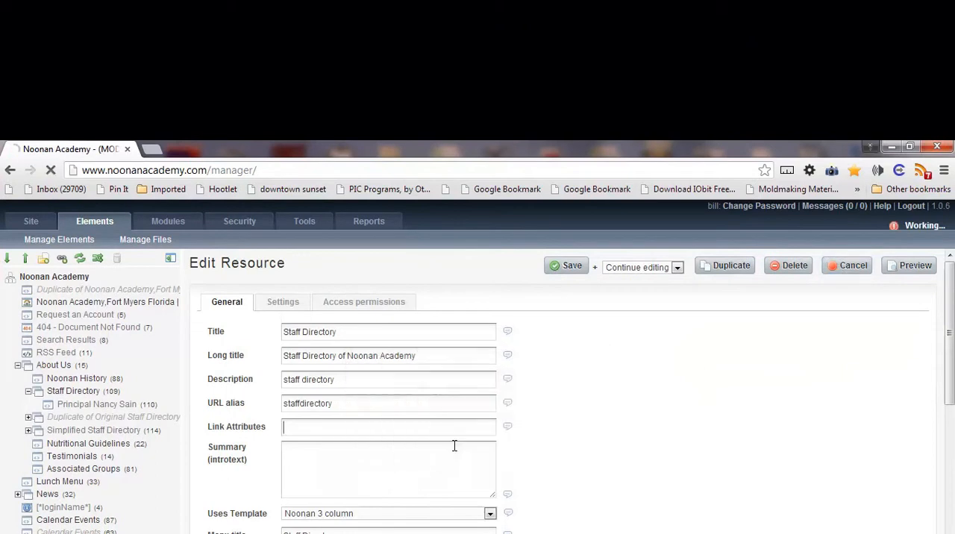
click(684, 270)
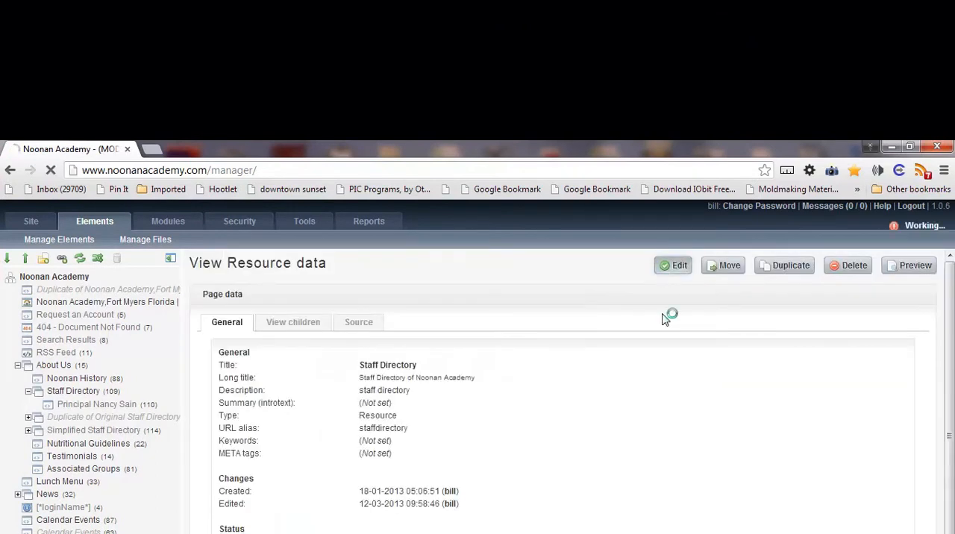
Step: Delete the portrait and its name caption from the last column at the end of the staff table
scroll(576, 458, down, 10)
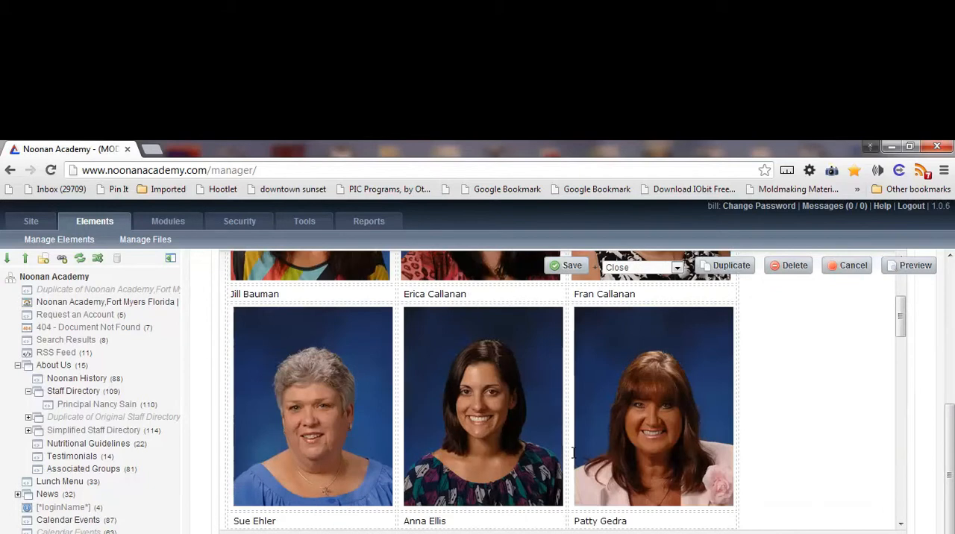
scroll(573, 452, down, 10)
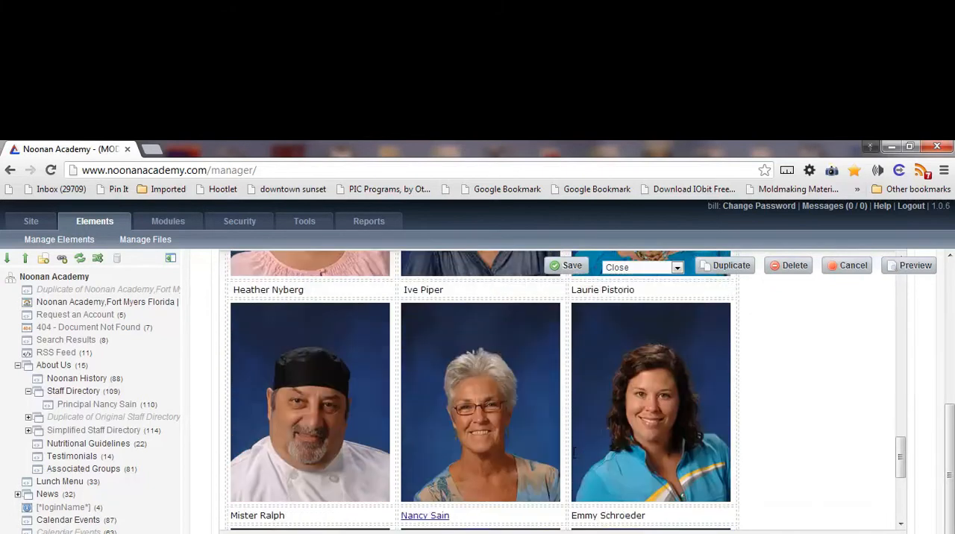
scroll(573, 451, down, 5)
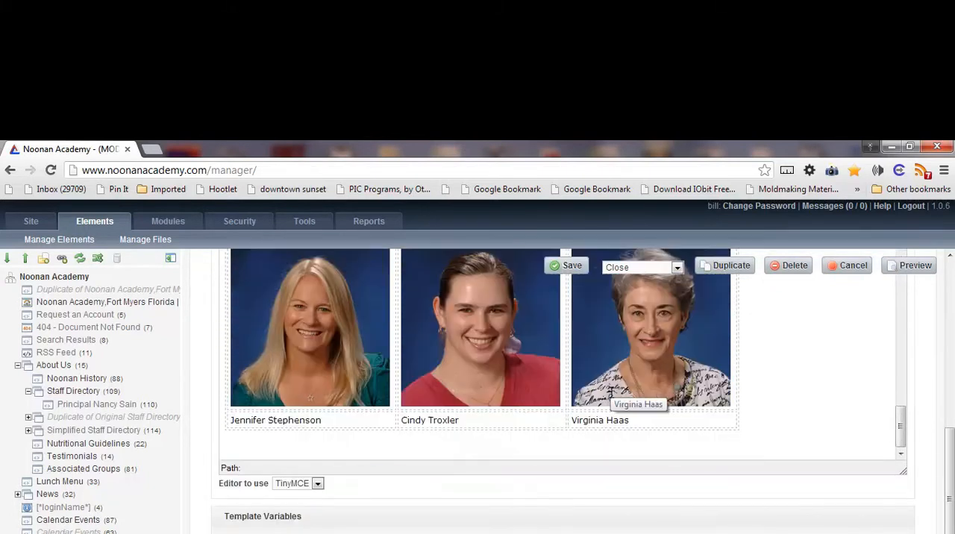
click(611, 393)
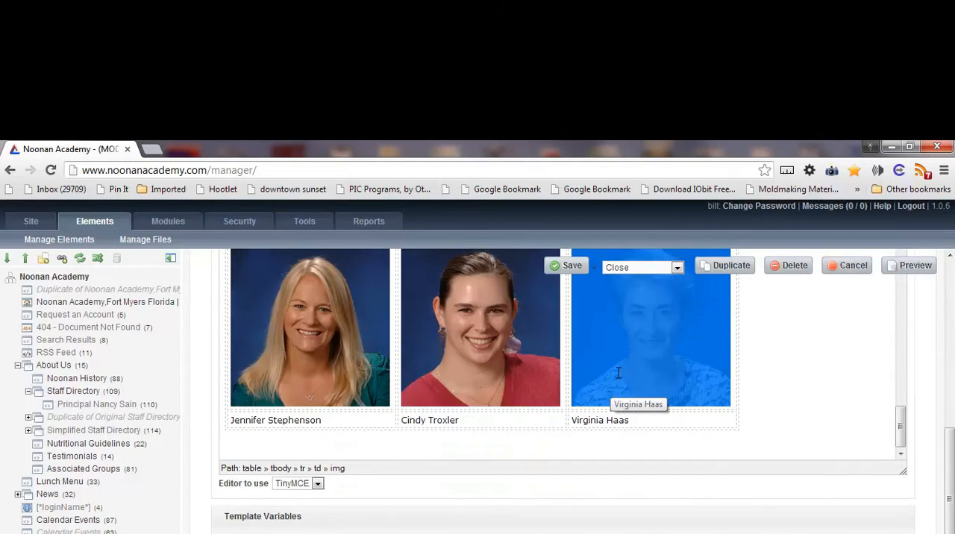
key(Delete)
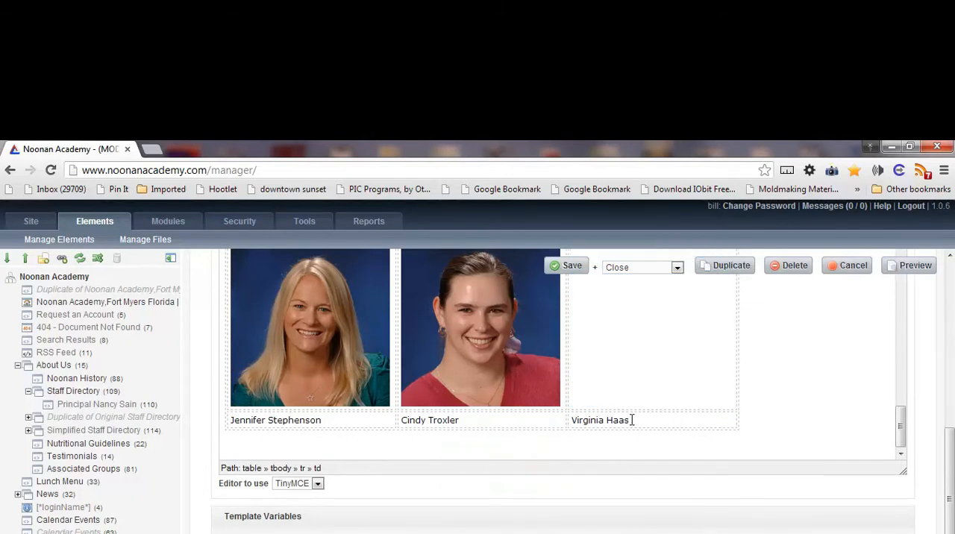
drag(636, 418, 577, 423)
key(Delete)
Step: Save the Staff Directory page with the Continue editing option
scroll(573, 422, up, 3)
click(613, 269)
click(621, 306)
click(569, 266)
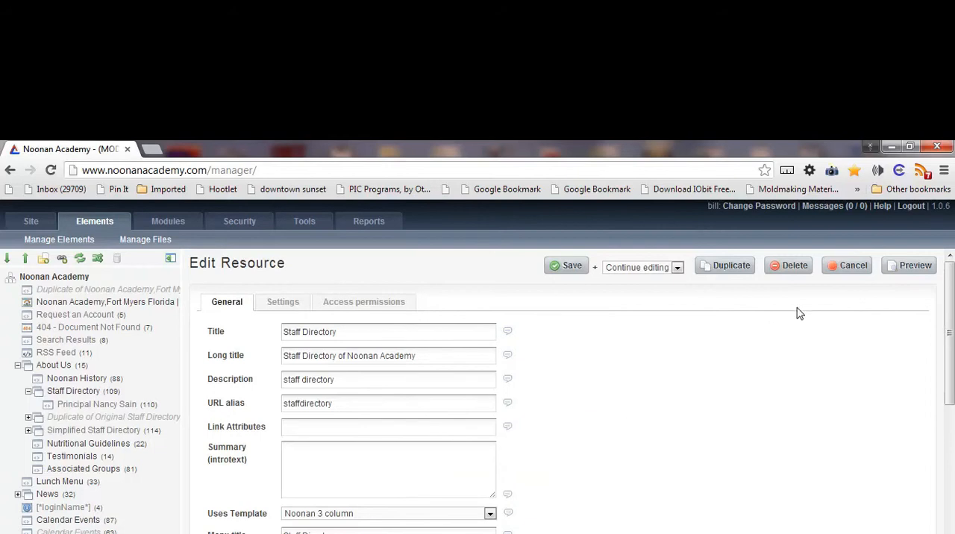
Step: Preview and reload the published Staff Directory page, checking its last row and the portraits above it
click(899, 271)
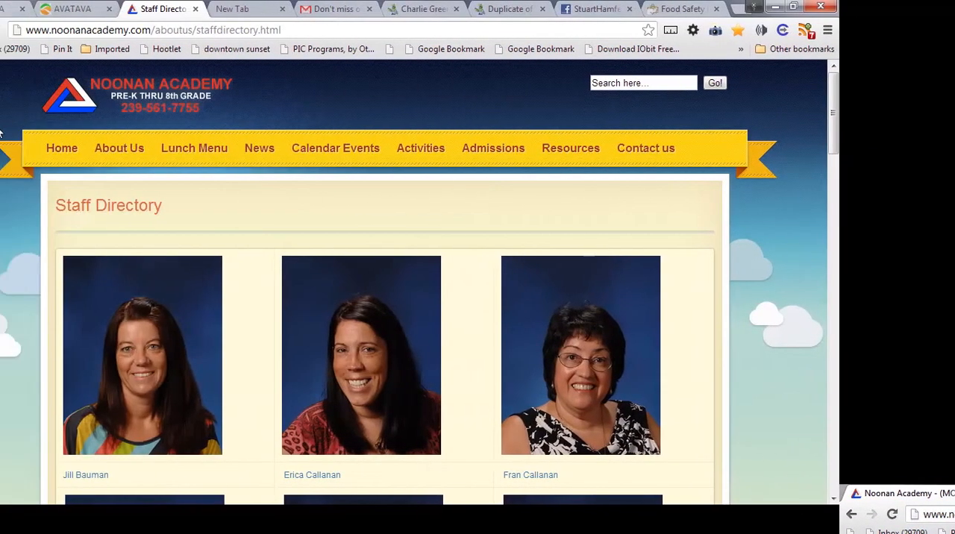
scroll(144, 221, down, 2)
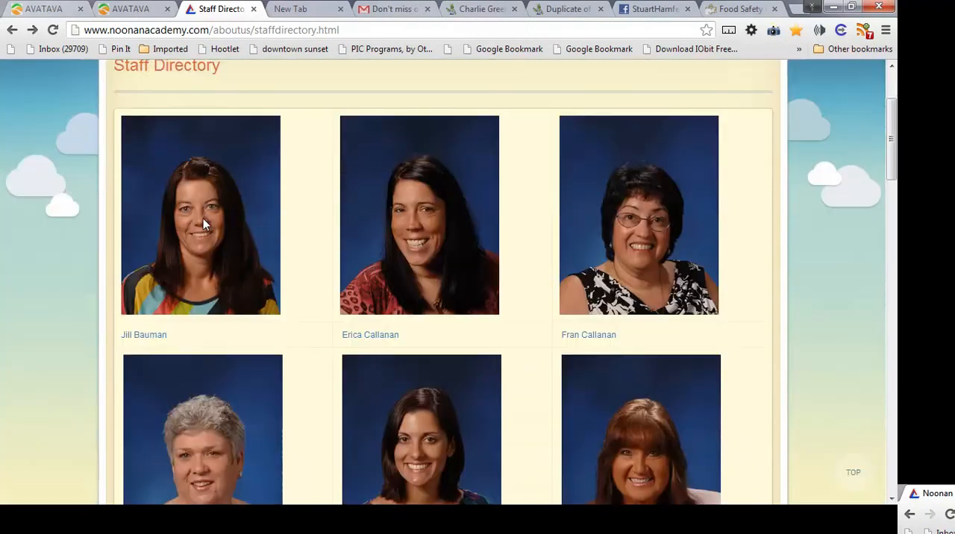
scroll(203, 218, down, 20)
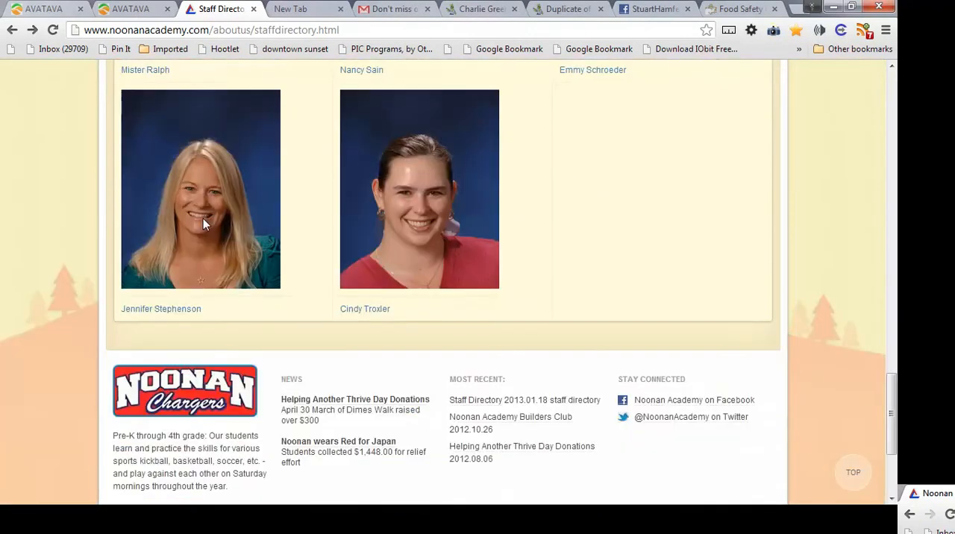
scroll(524, 276, up, 2)
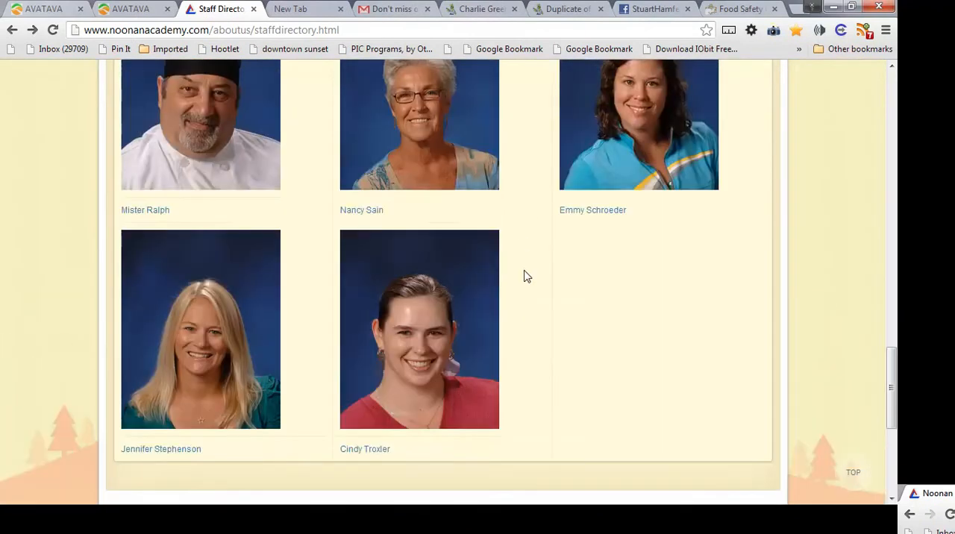
click(53, 33)
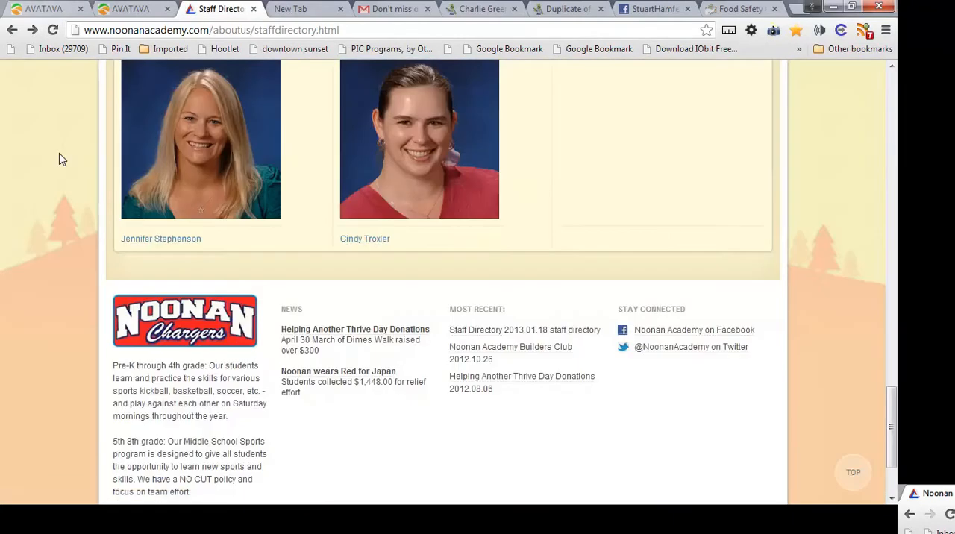
scroll(639, 183, up, 1)
scroll(636, 184, up, 8)
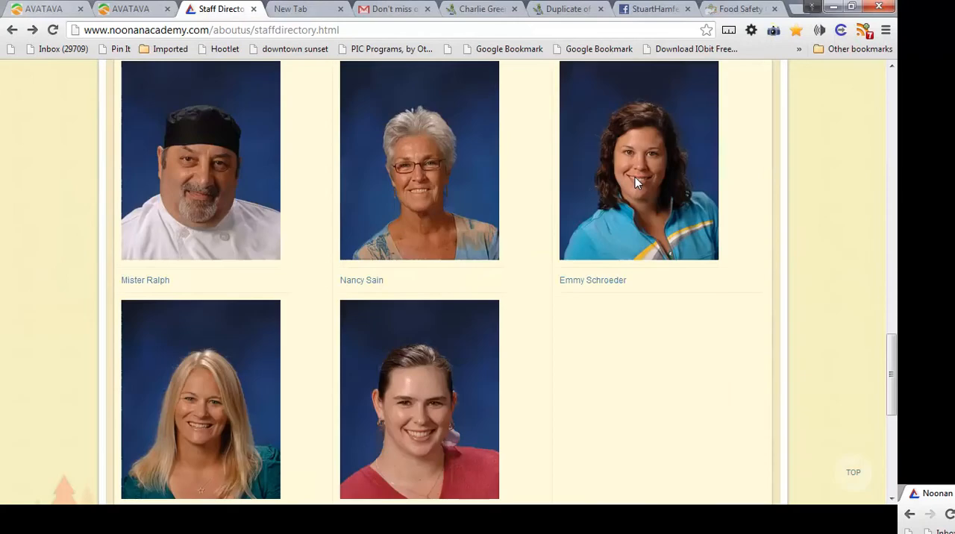
scroll(635, 183, up, 15)
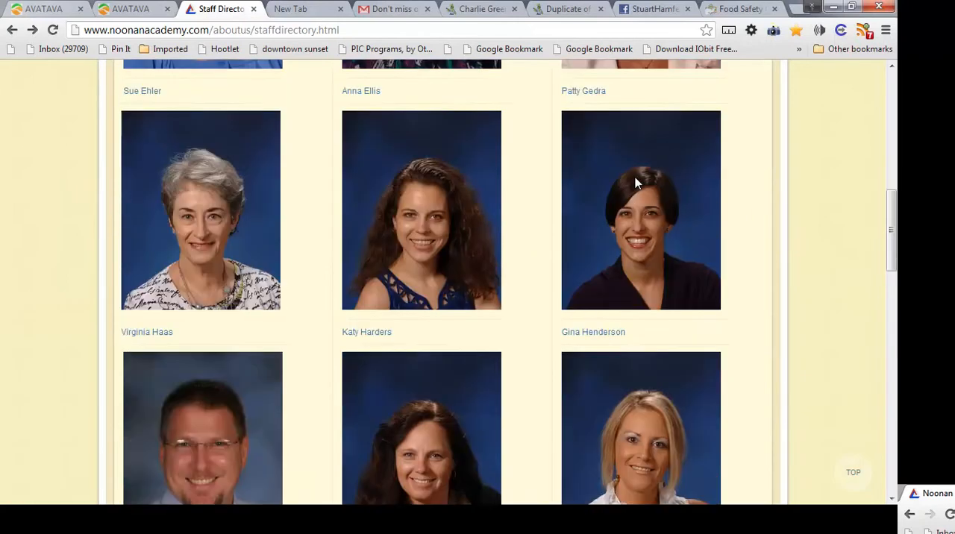
scroll(635, 183, down, 1)
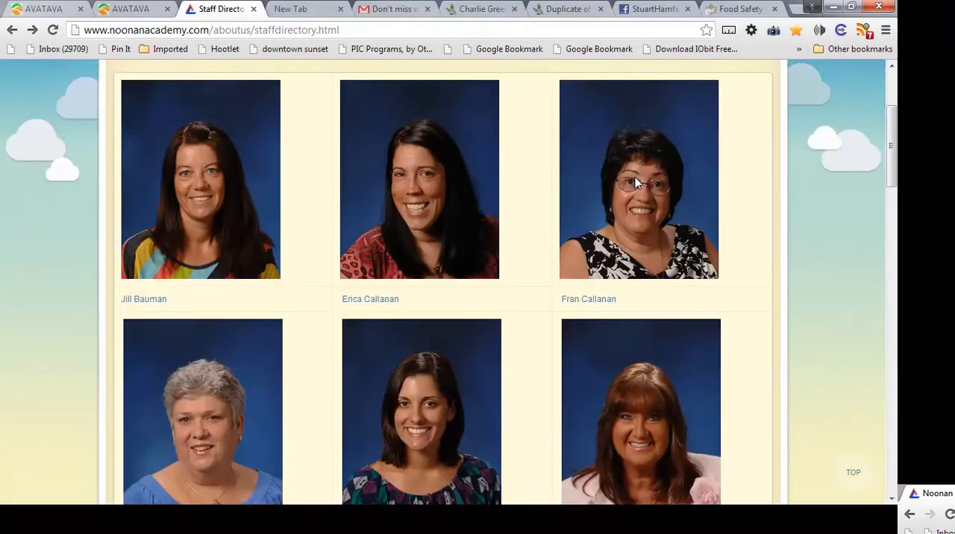